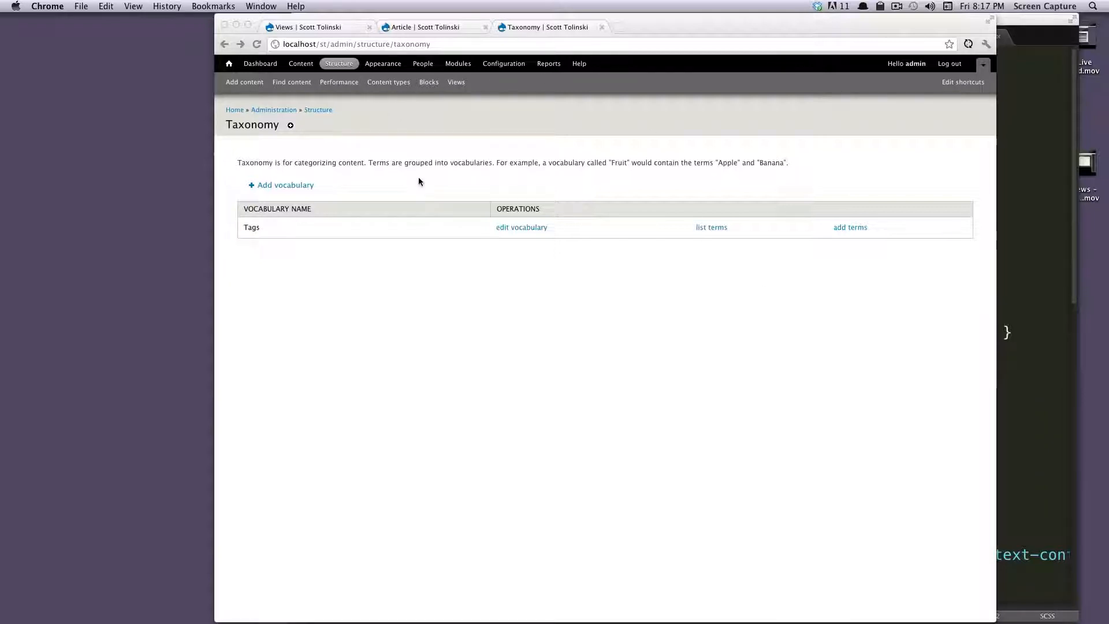
# - Open the site's taxonomy overview from the structure administration and read its explanation of vocabularies and terms
pyautogui.click(339, 64)
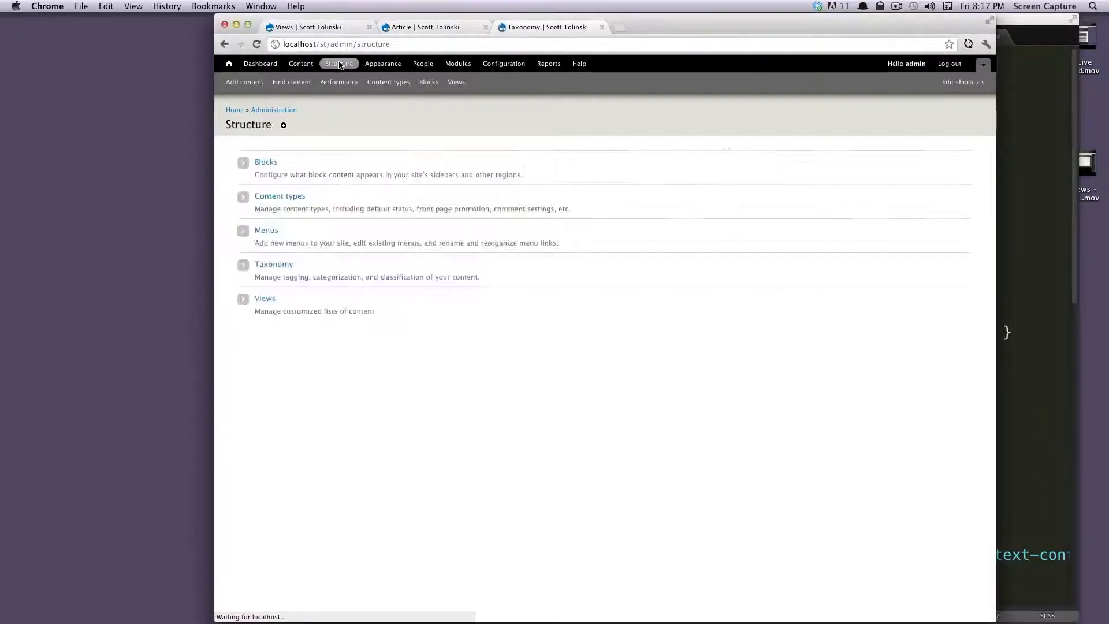
pyautogui.click(274, 264)
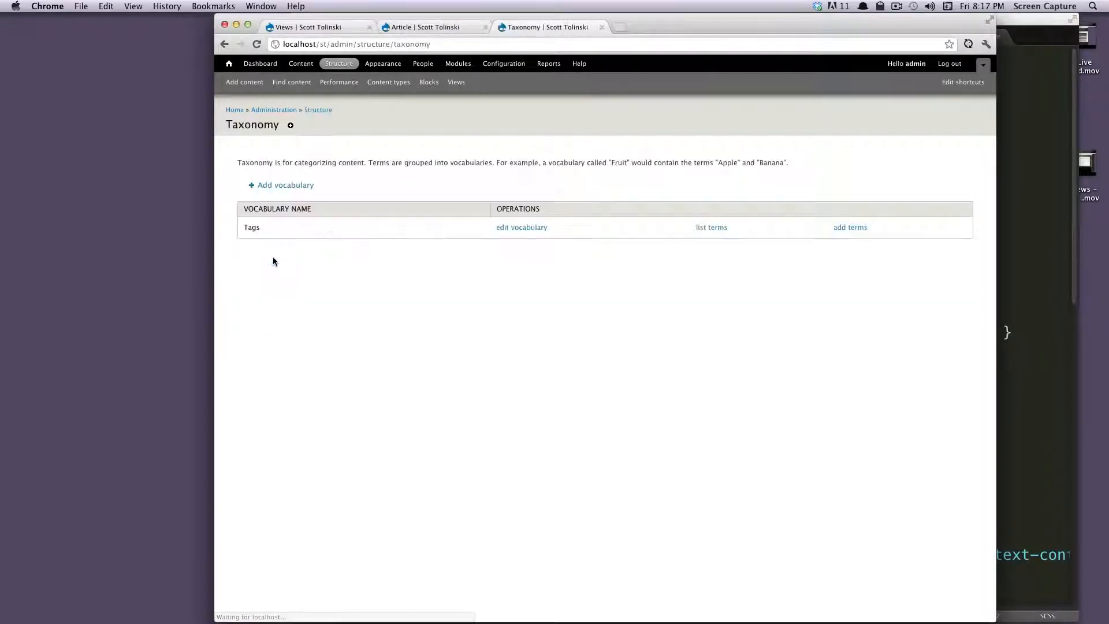
pyautogui.moveTo(345, 163)
pyautogui.mouseDown()
pyautogui.moveTo(471, 166)
pyautogui.moveTo(297, 168)
pyautogui.moveTo(355, 165)
pyautogui.mouseUp()
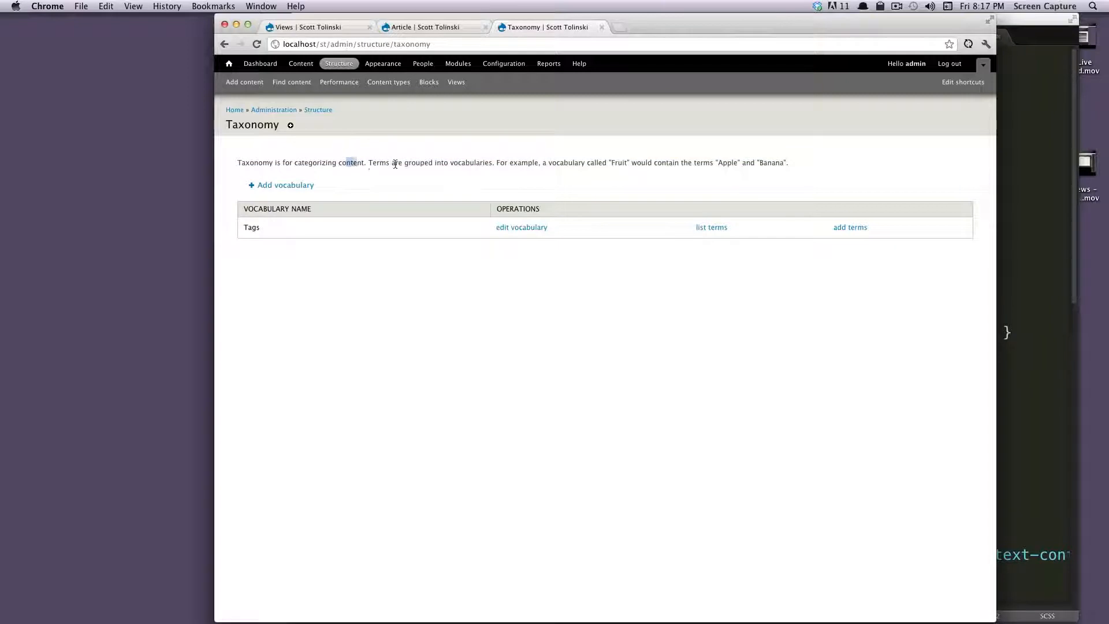
pyautogui.tripleClick(395, 164)
pyautogui.click(341, 178)
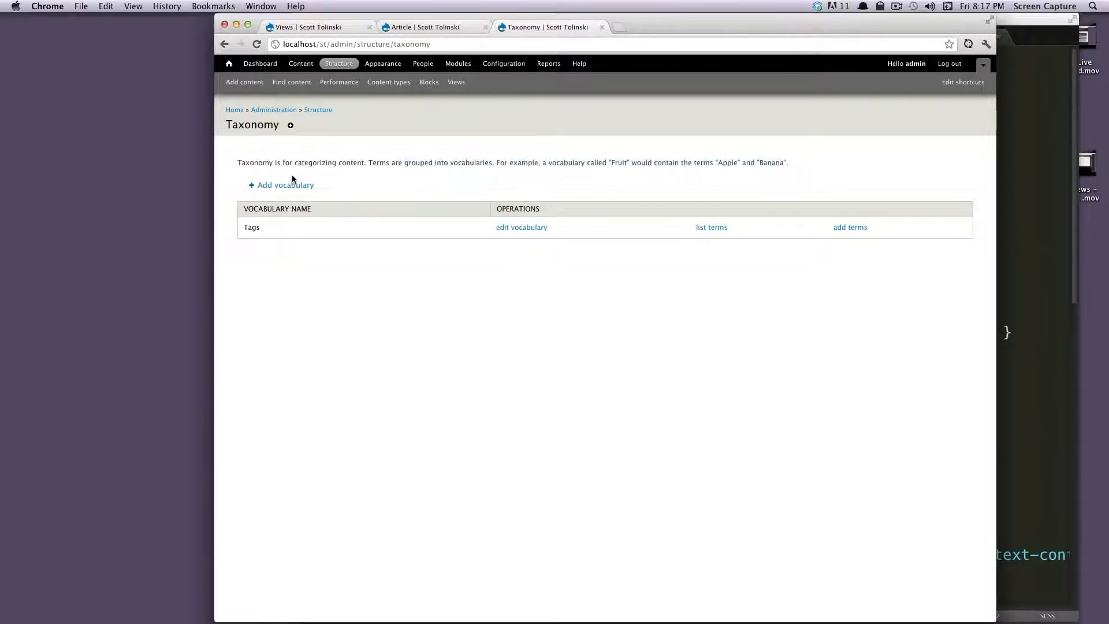
pyautogui.moveTo(449, 163); pyautogui.dragTo(631, 164)
pyautogui.click(582, 162)
pyautogui.click(630, 163)
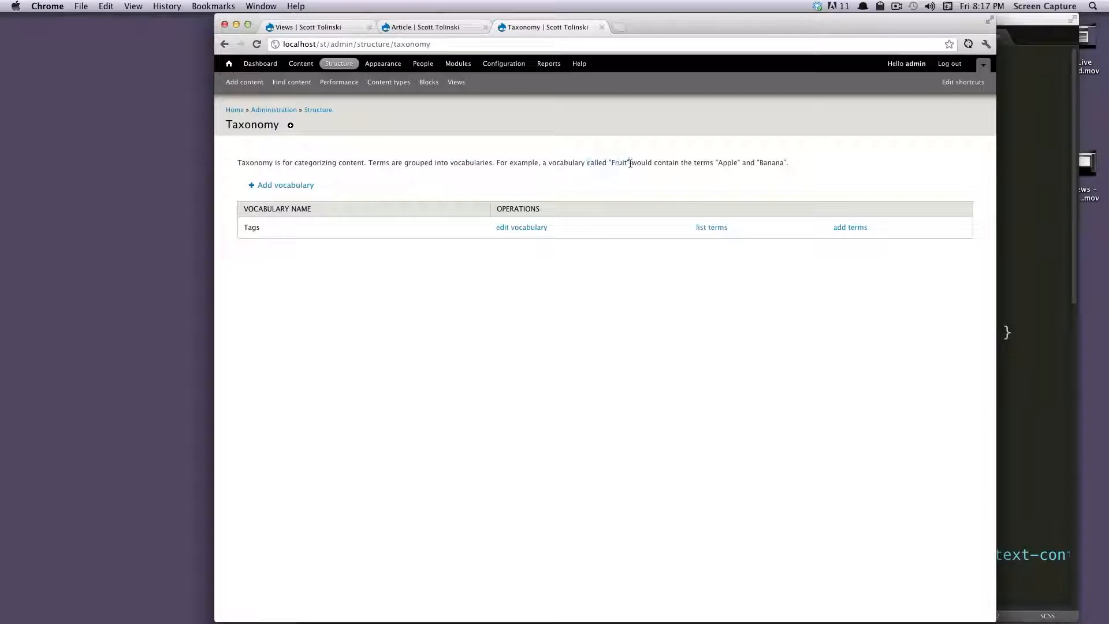
pyautogui.moveTo(712, 163); pyautogui.dragTo(760, 164)
pyautogui.click(779, 164)
# - Examine the Tags vocabulary: its entry in the overview, its description settings and its list of terms
pyautogui.moveTo(332, 209); pyautogui.dragTo(269, 228)
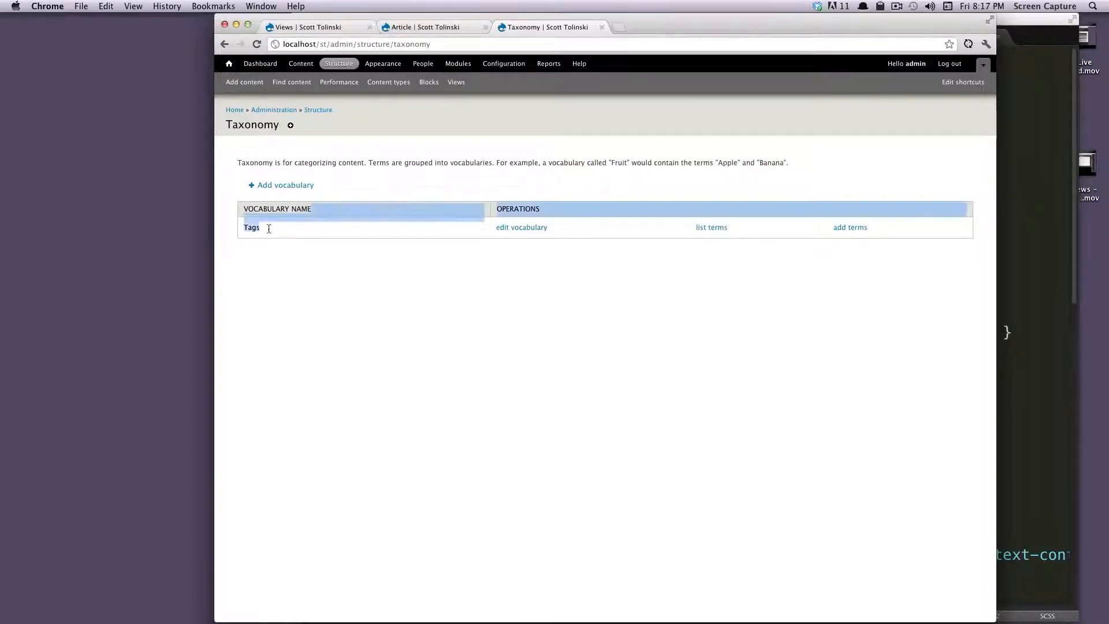
pyautogui.click(334, 237)
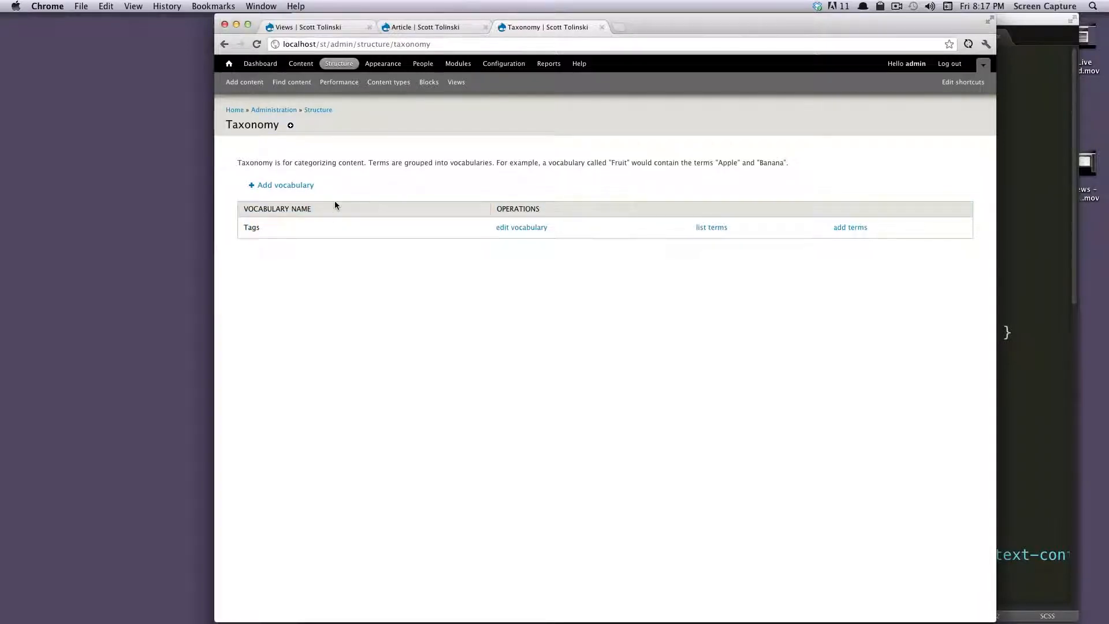
pyautogui.moveTo(283, 226); pyautogui.dragTo(244, 228)
pyautogui.click(498, 228)
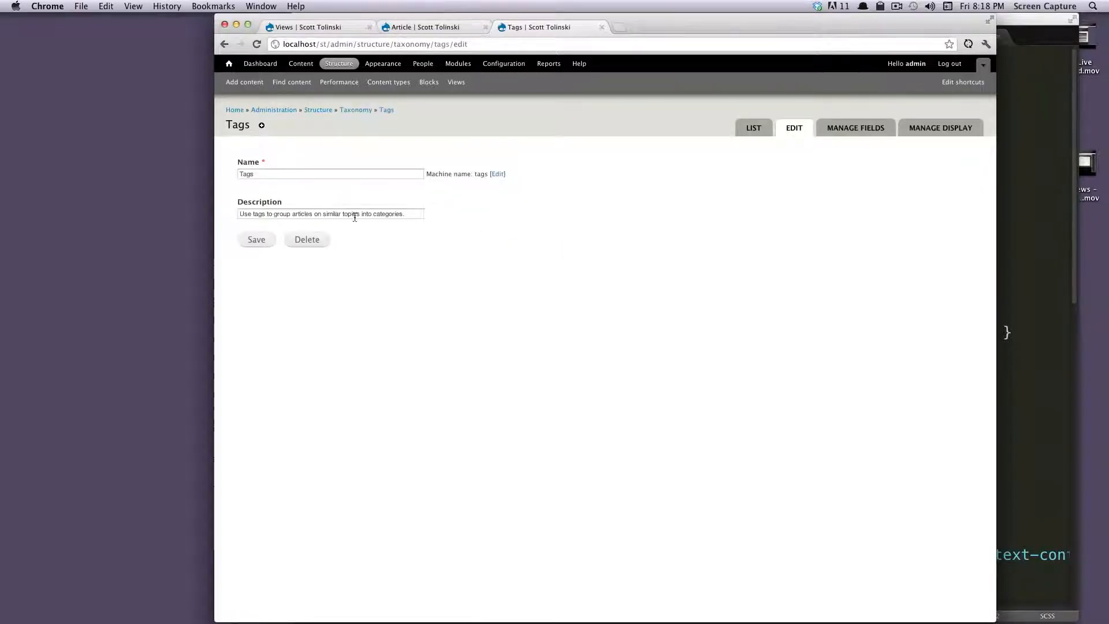
pyautogui.tripleClick(314, 212)
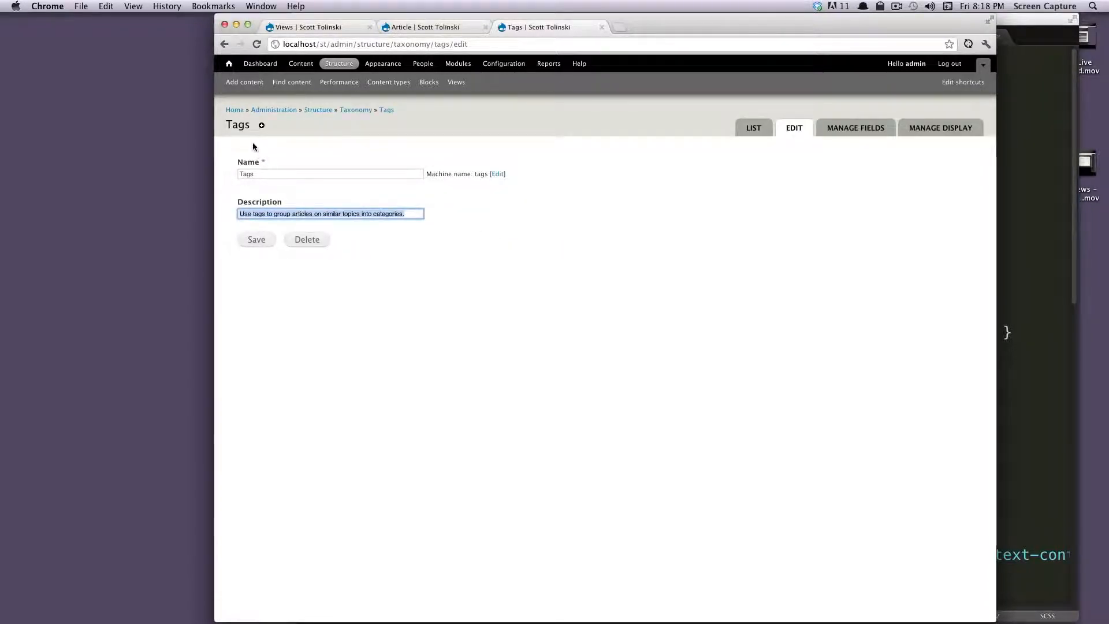
pyautogui.click(225, 43)
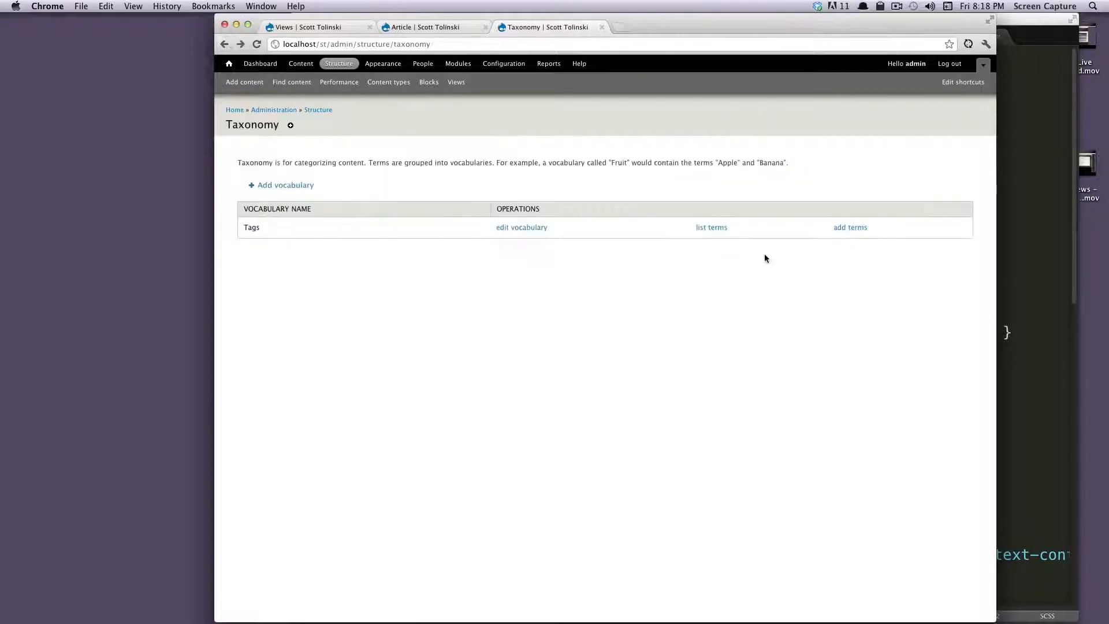
pyautogui.click(713, 229)
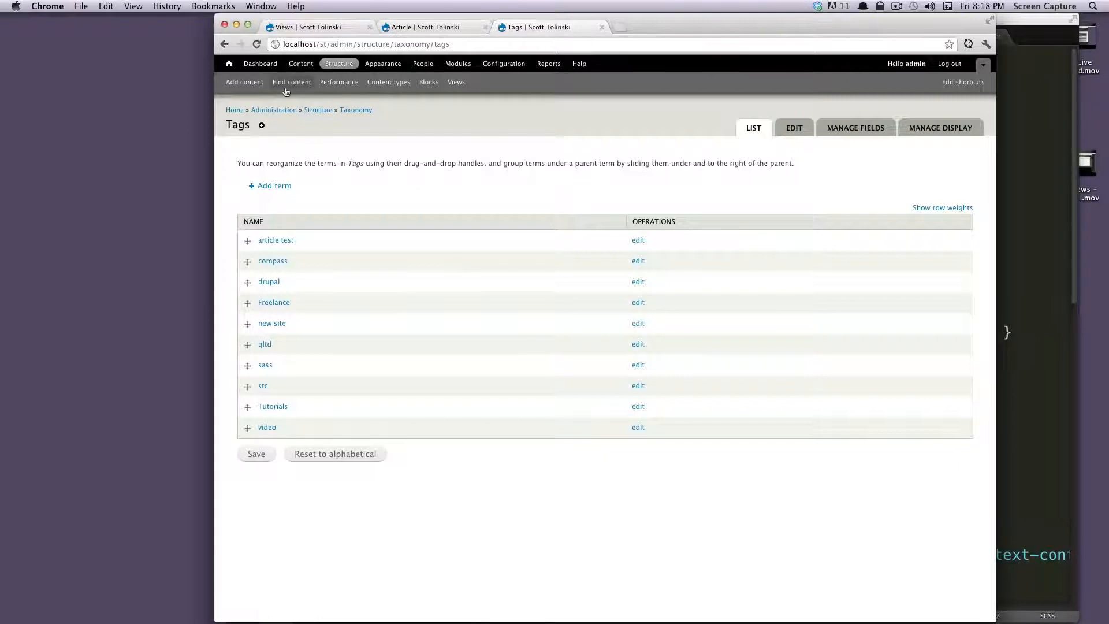
# - Open the creation form for a new Article in a separate browser tab and examine its Tags field and help text
pyautogui.rightClick(254, 84)
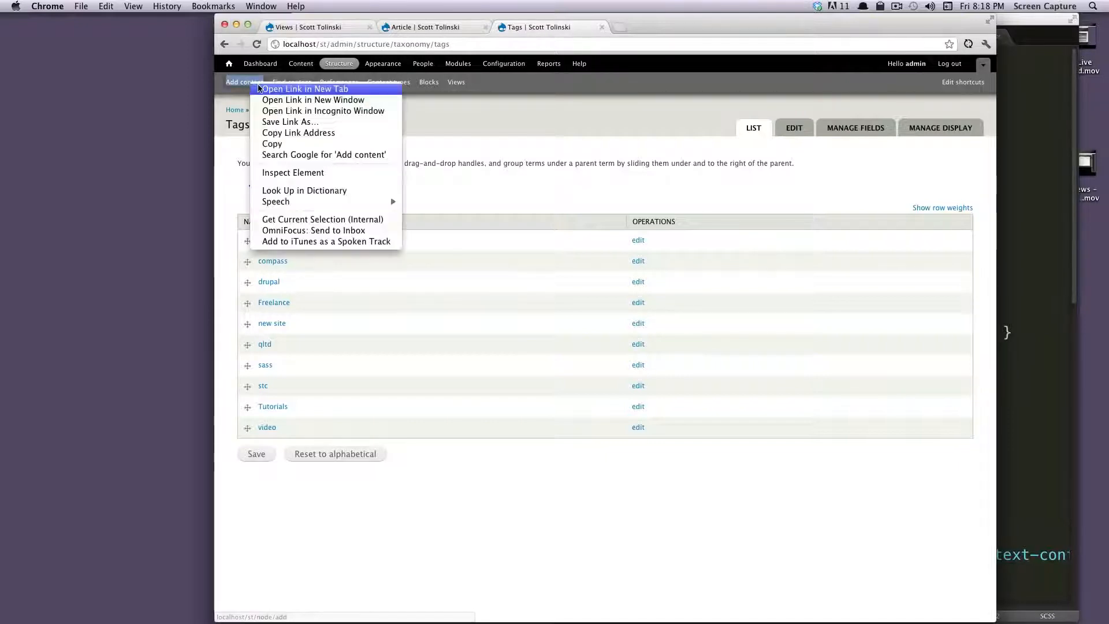
pyautogui.click(264, 89)
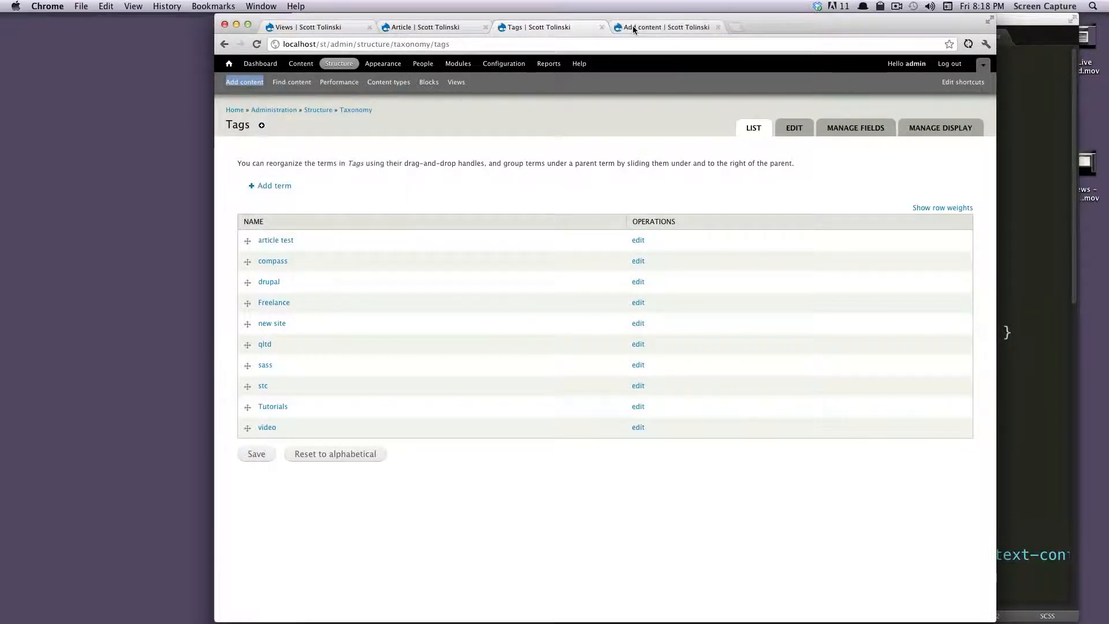
pyautogui.click(632, 27)
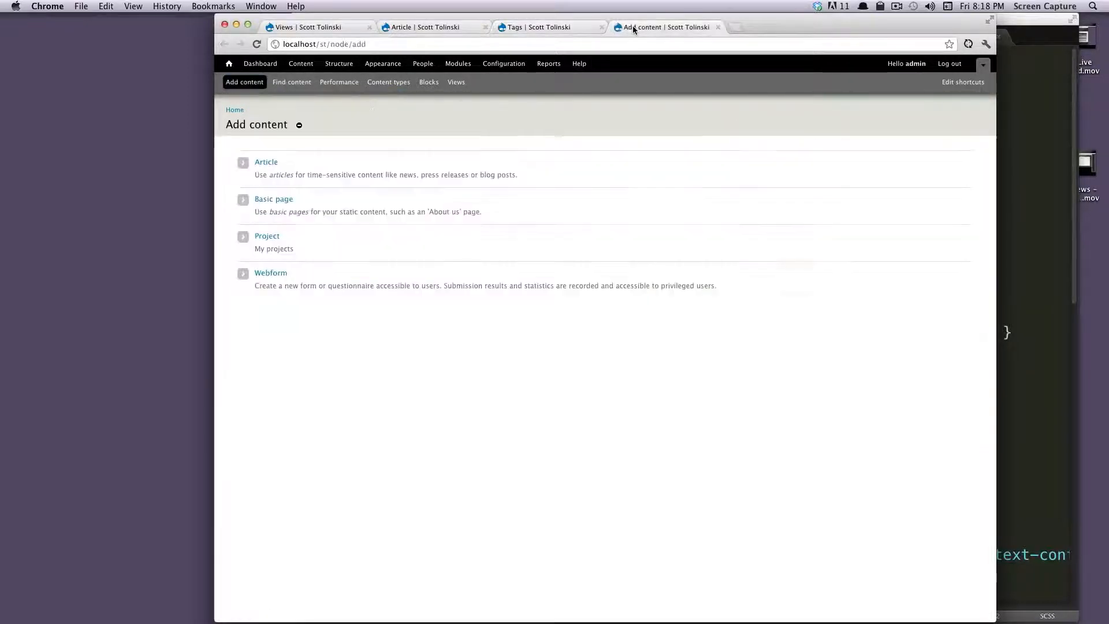
pyautogui.click(267, 164)
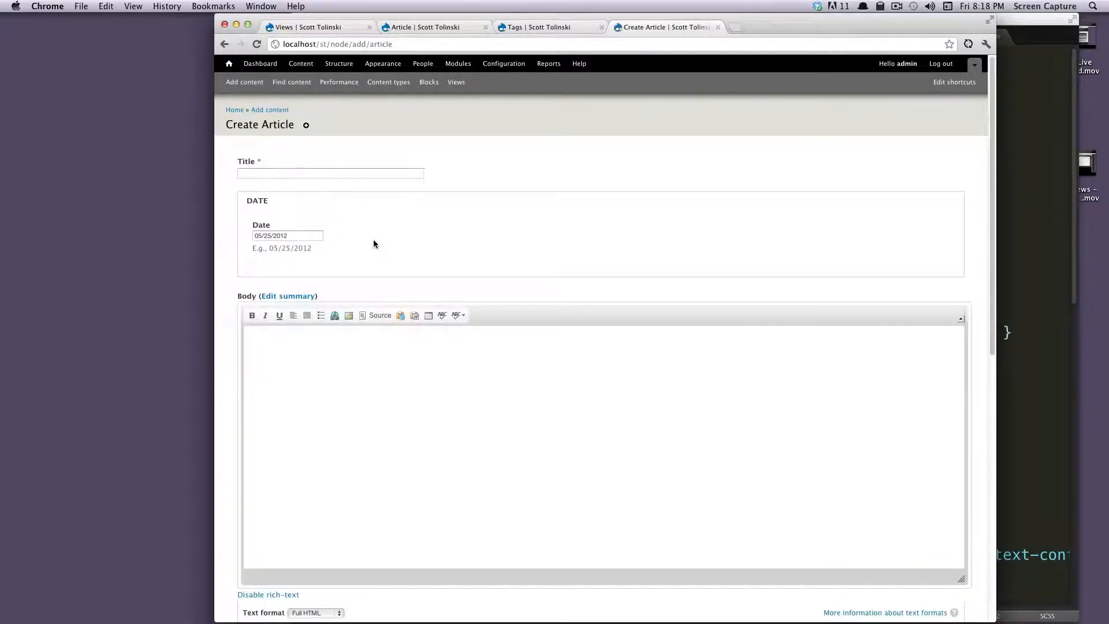
pyautogui.scroll(-3, 412, 177)
pyautogui.scroll(-10, 410, 181)
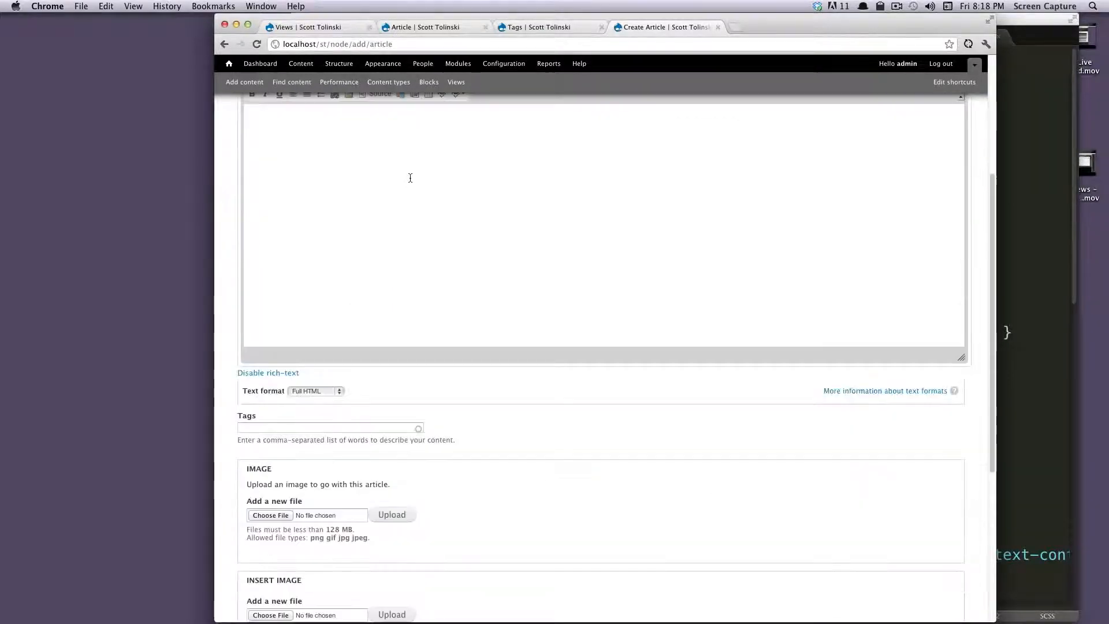
pyautogui.click(339, 248)
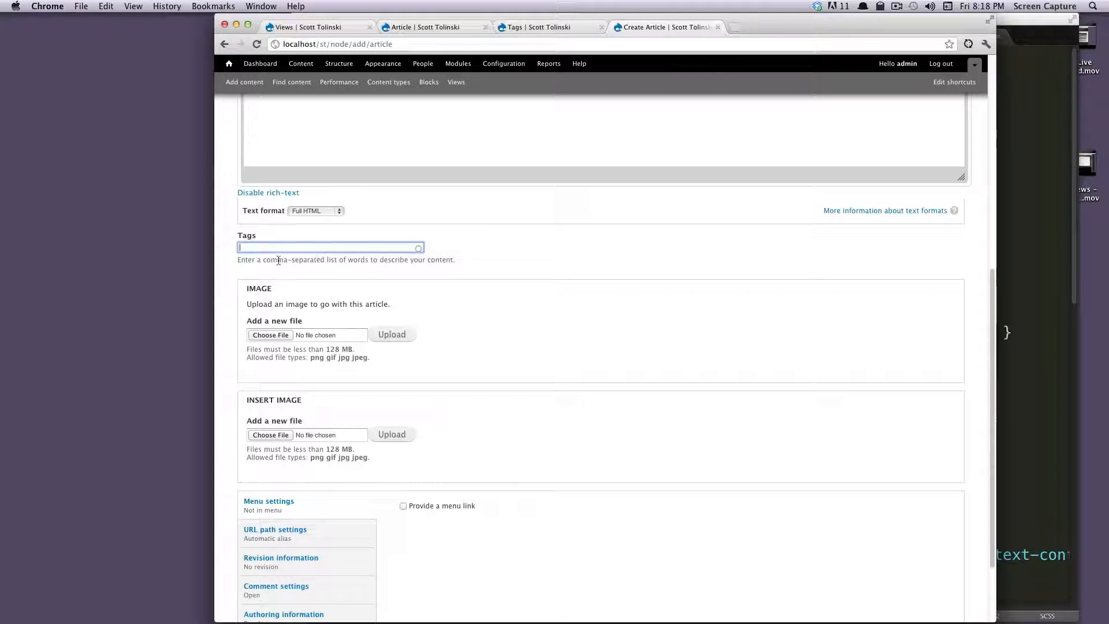
pyautogui.moveTo(278, 260); pyautogui.dragTo(343, 261)
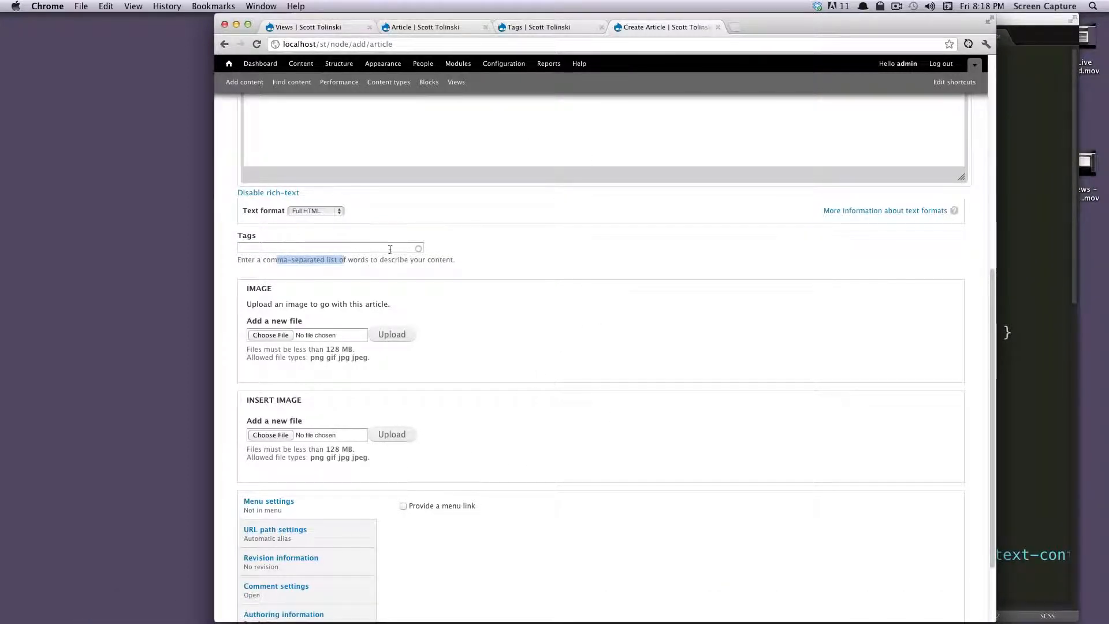
# - Look up the Tutorials term in the Tags vocabulary's term list and return to the new article form
pyautogui.click(546, 26)
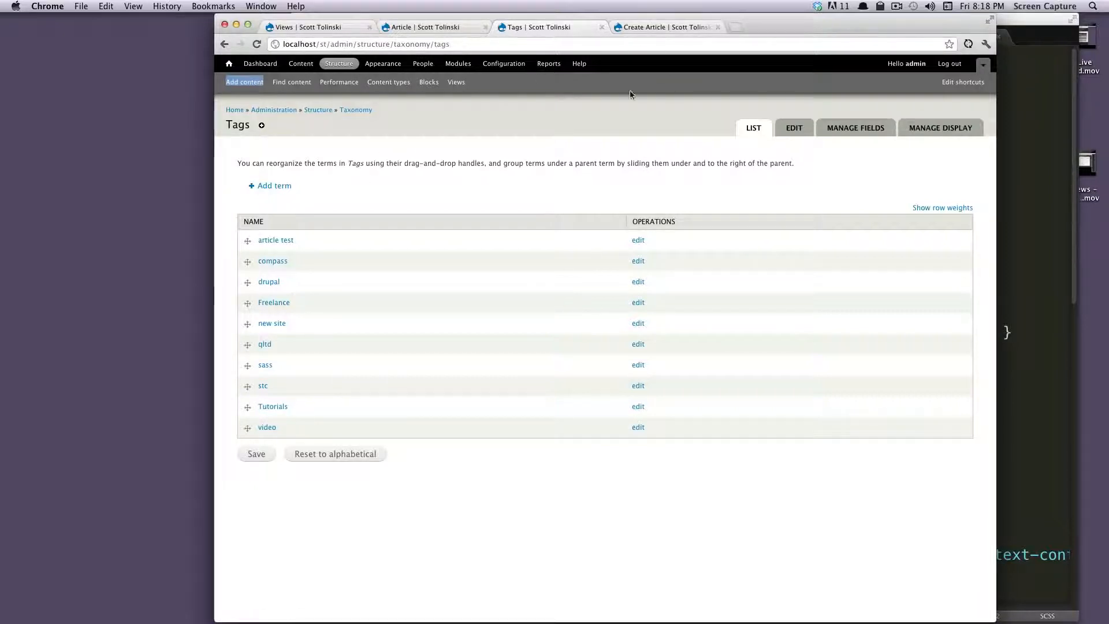
pyautogui.moveTo(311, 405); pyautogui.dragTo(254, 407)
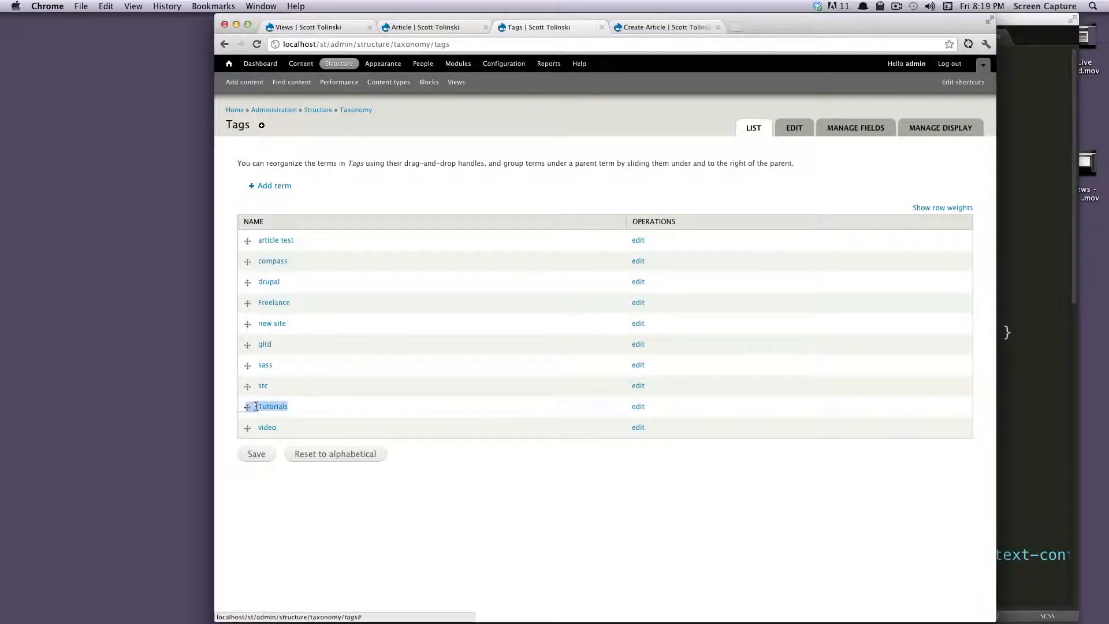
pyautogui.click(376, 406)
pyautogui.click(680, 25)
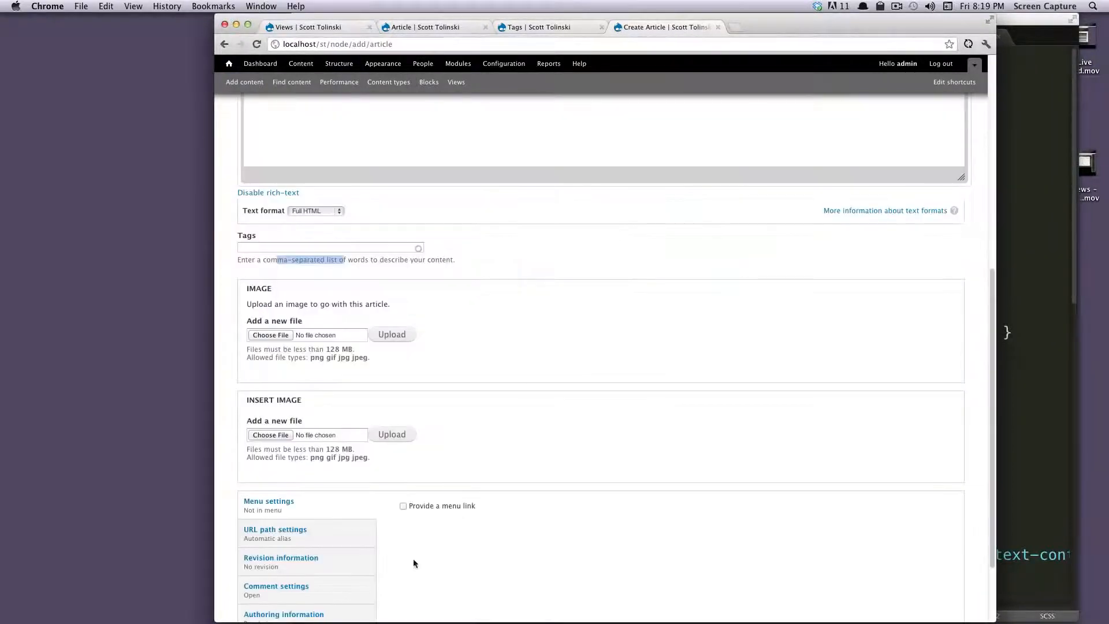
# - Try filling the new article's Tags field with the suggested term Tutorials followed by a comma, and clear the field again
pyautogui.click(358, 249)
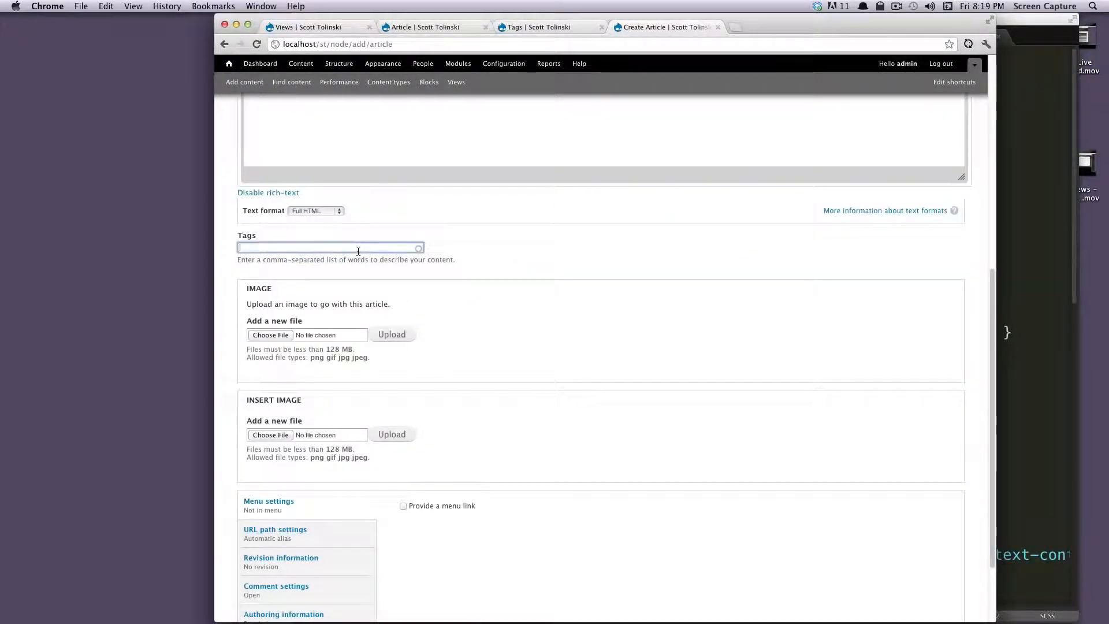
pyautogui.write('T')
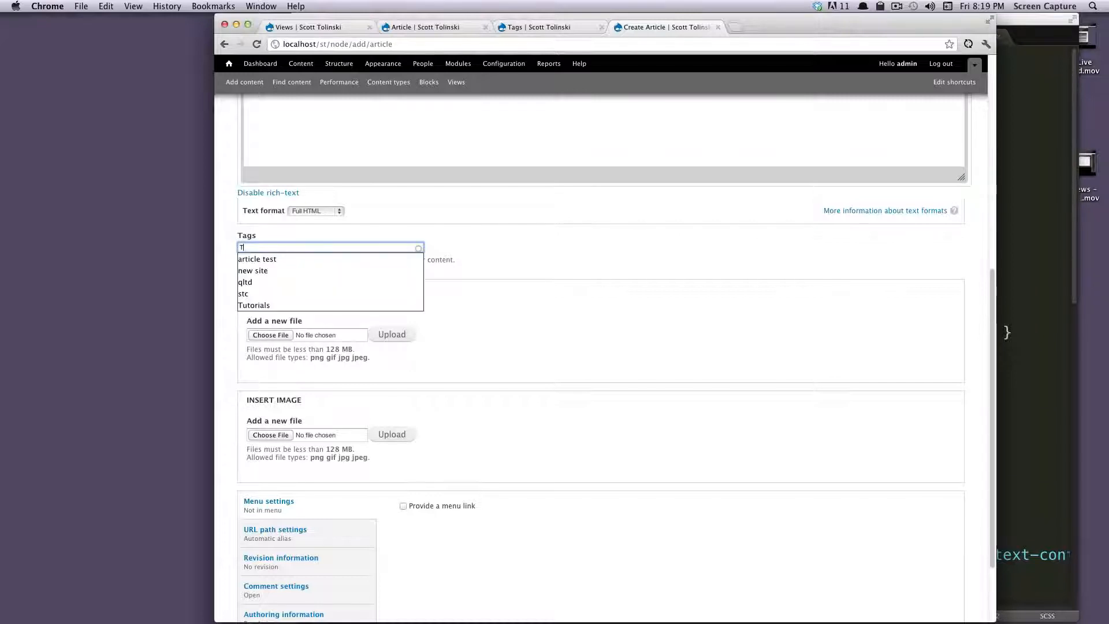
pyautogui.write('u')
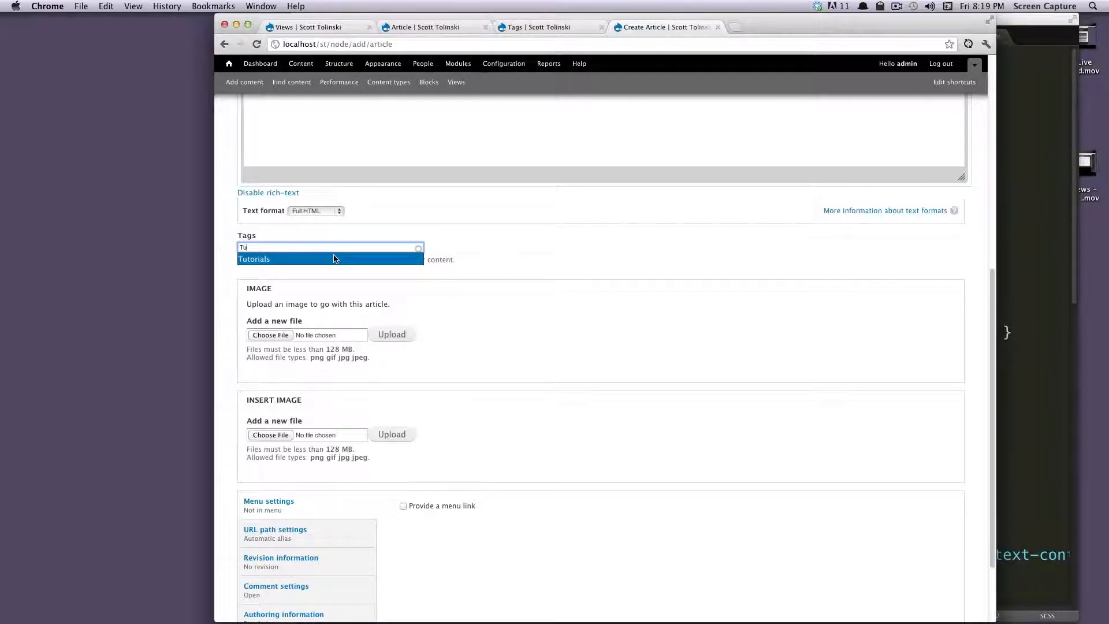
pyautogui.click(333, 258)
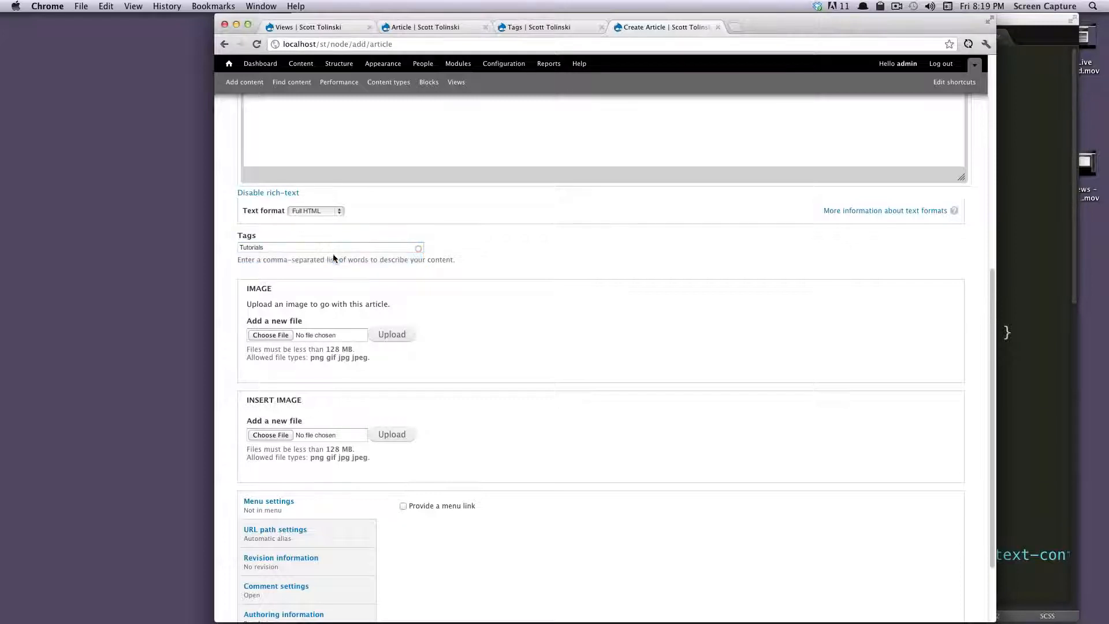
pyautogui.write(',')
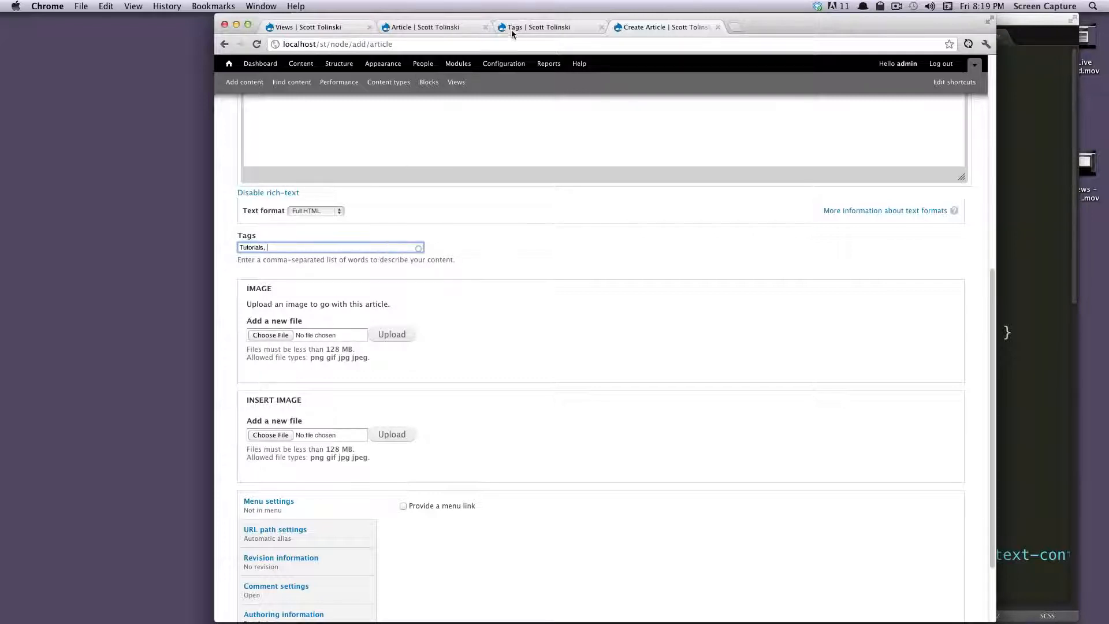
pyautogui.moveTo(288, 250); pyautogui.dragTo(210, 248)
pyautogui.press('BackSpace')
# - Return to the taxonomy overview and start a new vocabulary named "Project Type"
pyautogui.click(543, 27)
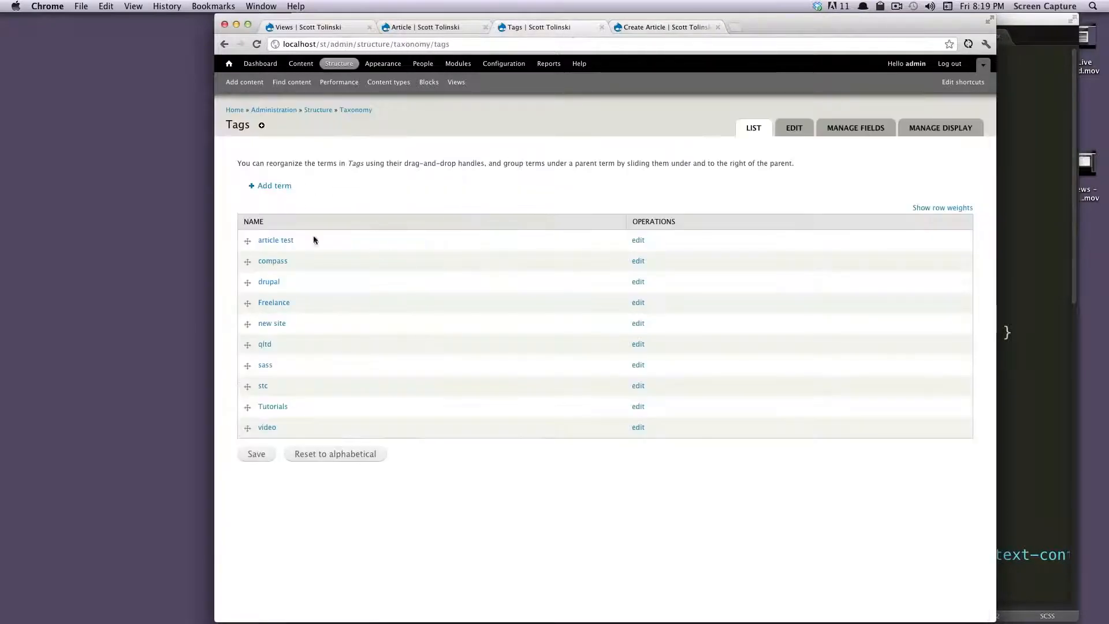
pyautogui.click(352, 111)
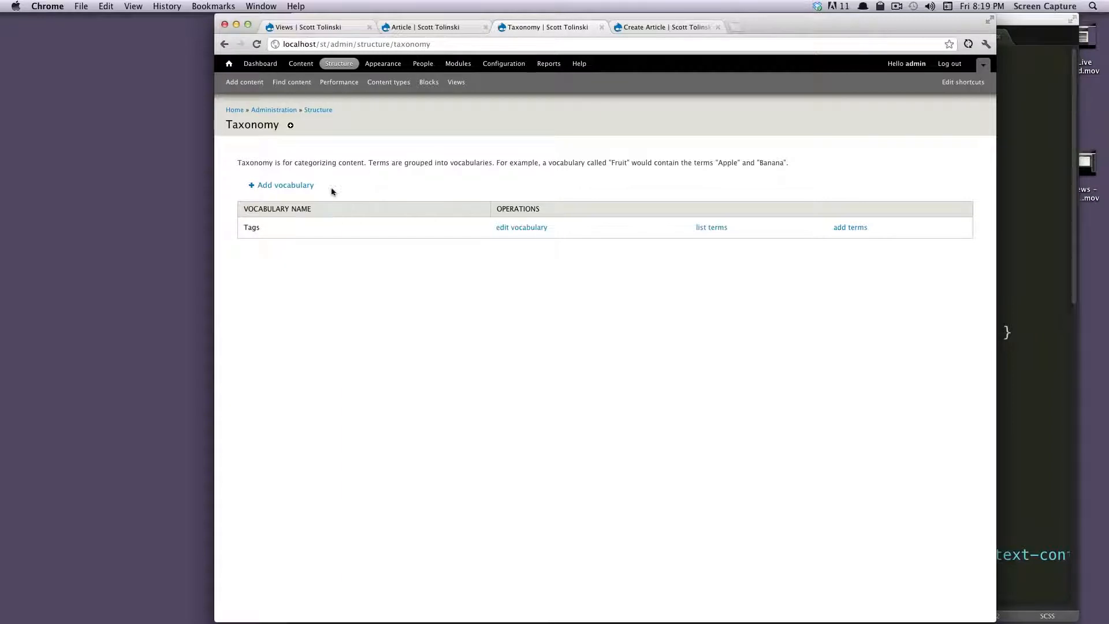
pyautogui.click(296, 186)
pyautogui.click(298, 174)
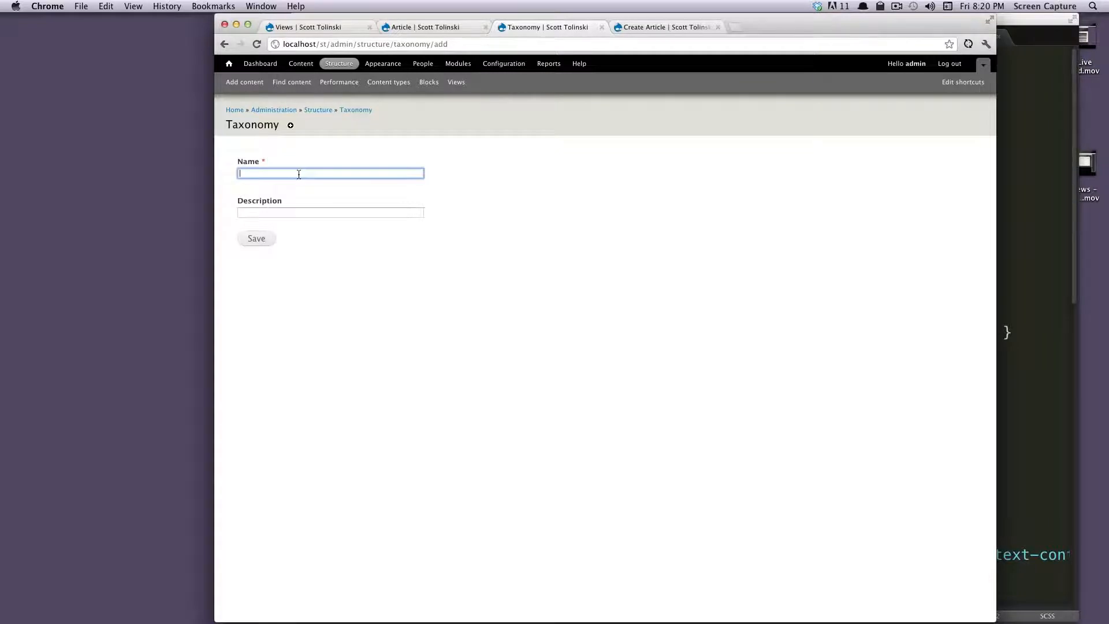
pyautogui.write('Project T')
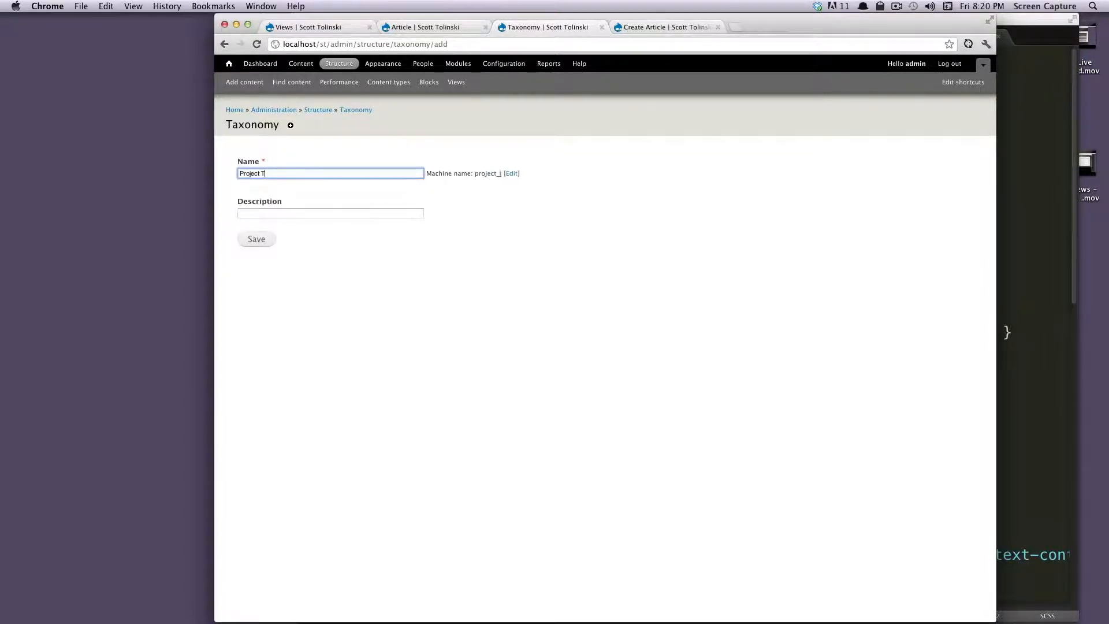
pyautogui.write('ype')
# - Enter "This is the type of project." as the new vocabulary's description
pyautogui.press('Tab')
pyautogui.press('Tab')
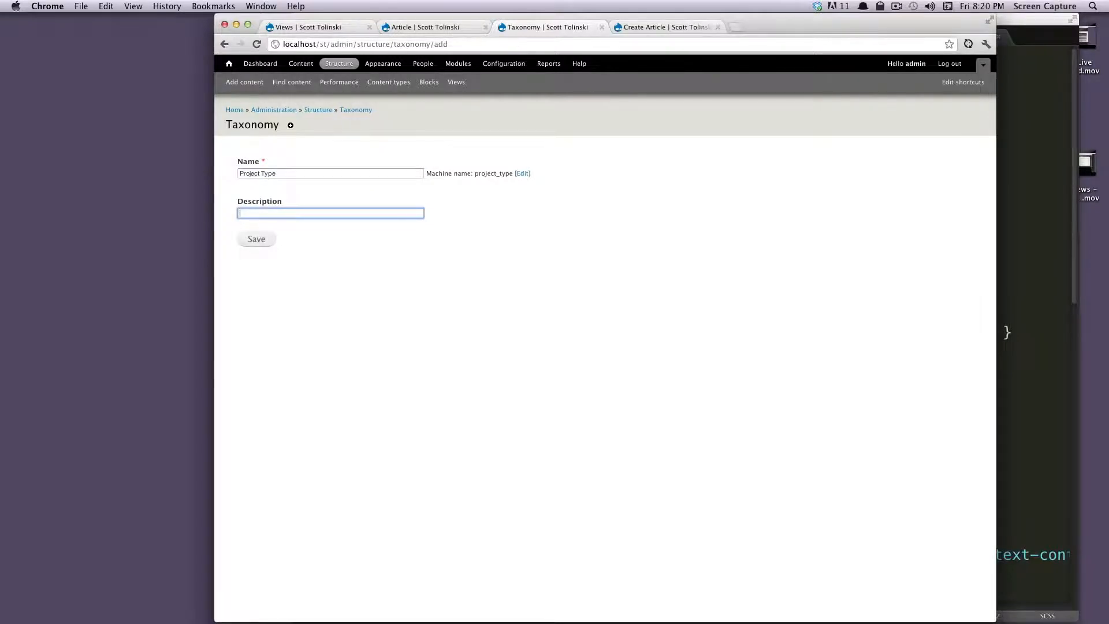
pyautogui.write('T')
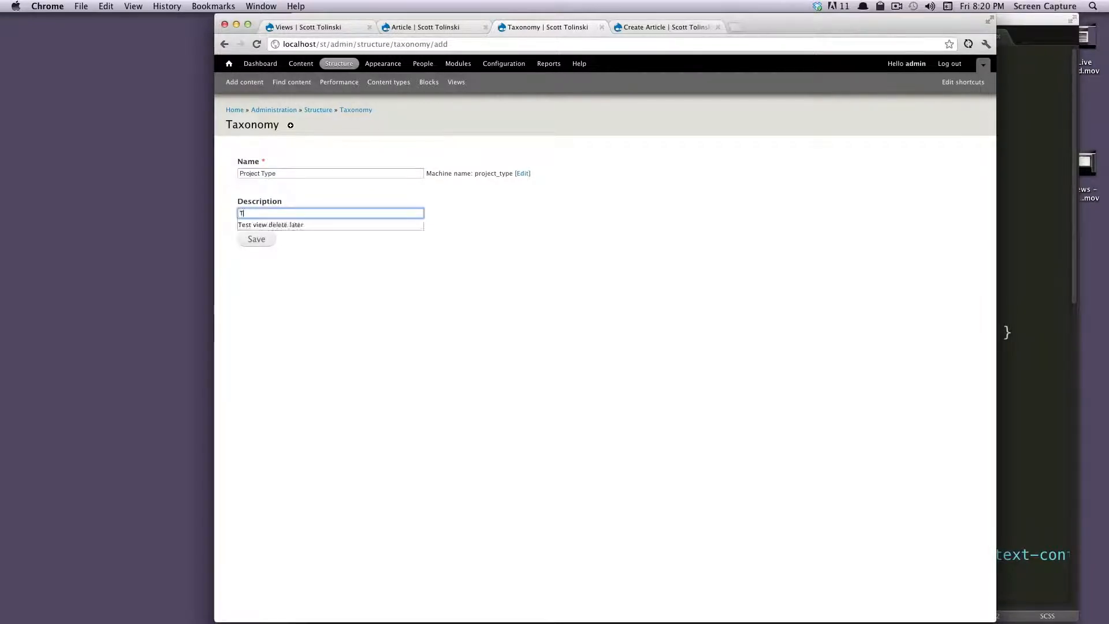
pyautogui.write('his is the')
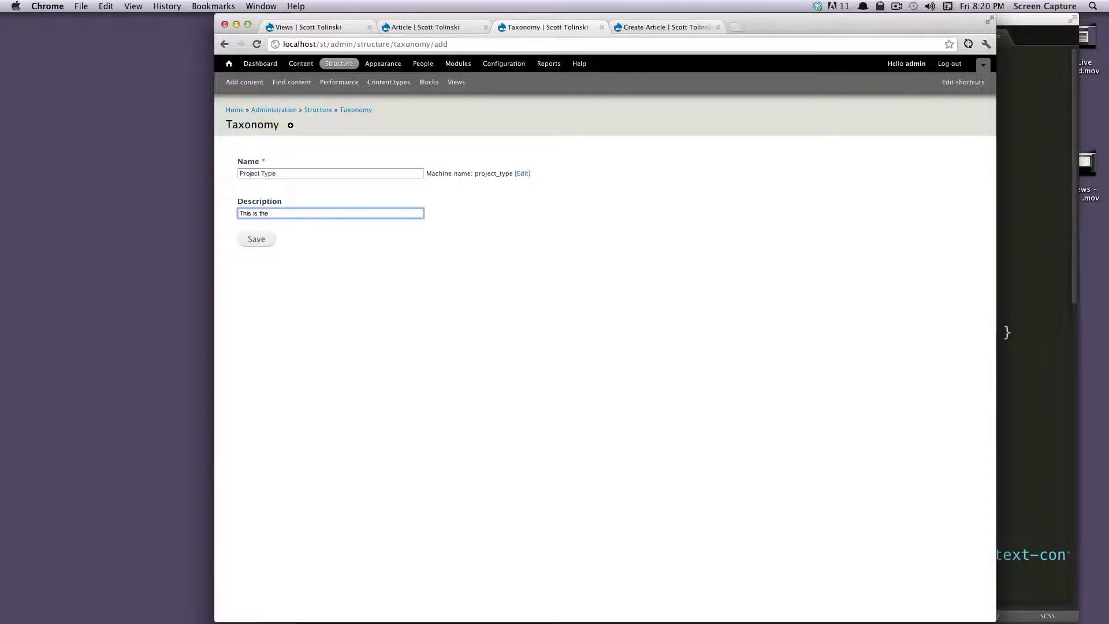
pyautogui.write(' type of p')
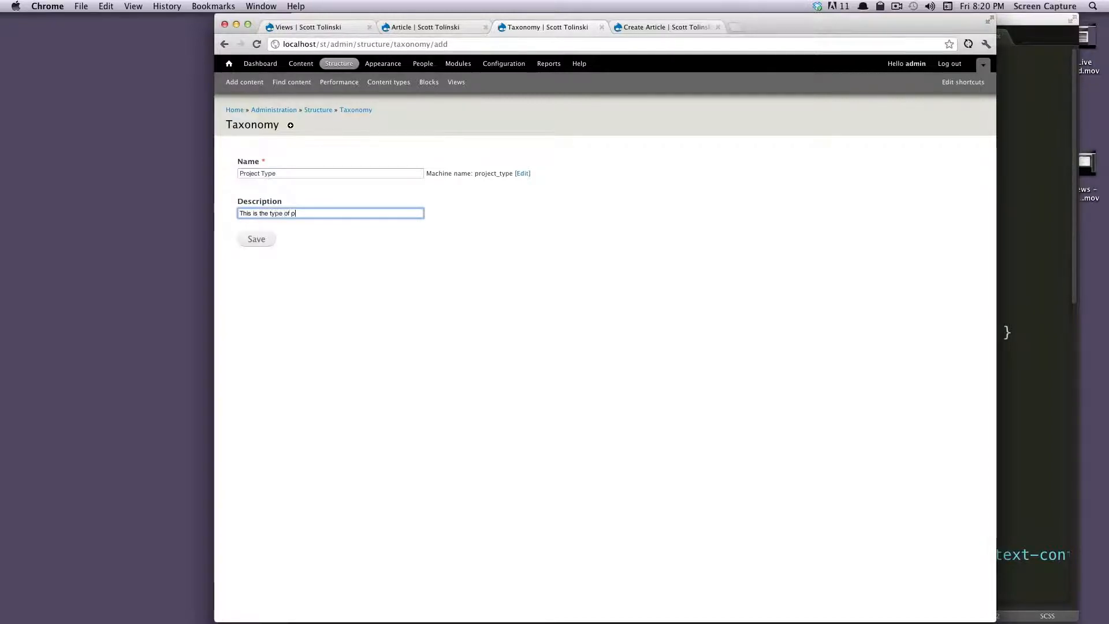
pyautogui.write('roject.')
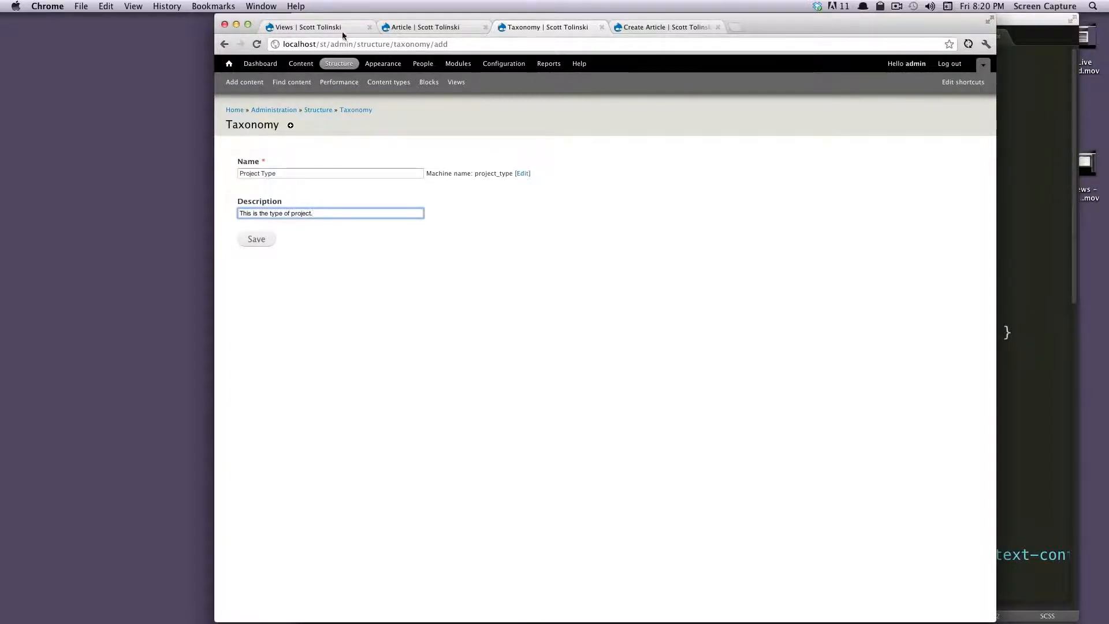
# - Save the Project Type vocabulary and start a new term in it named "Development"
pyautogui.click(256, 242)
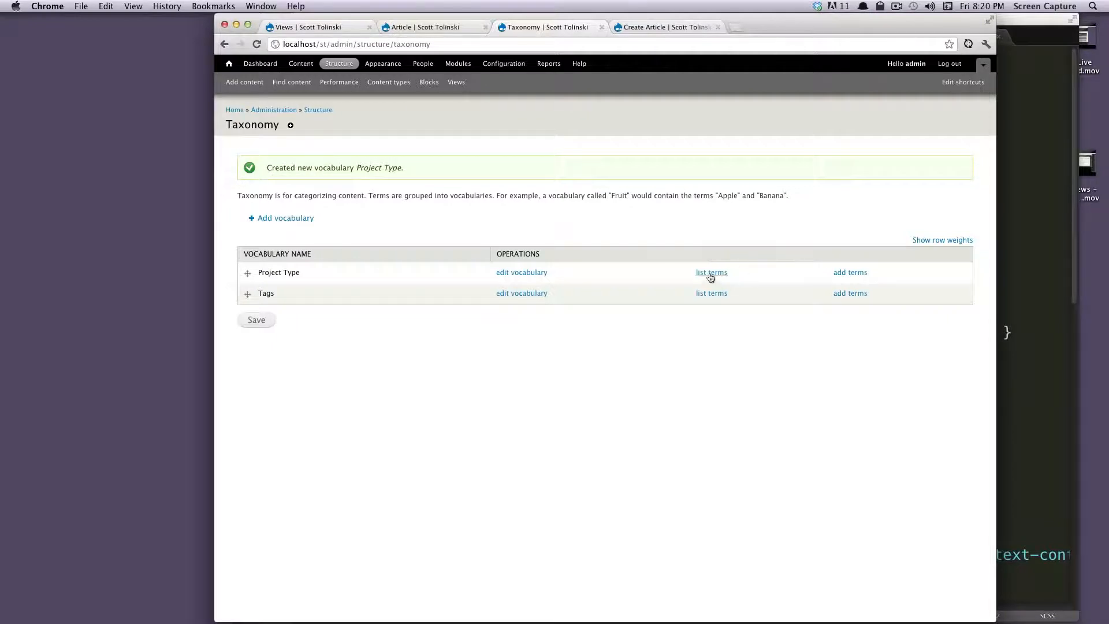
pyautogui.click(847, 273)
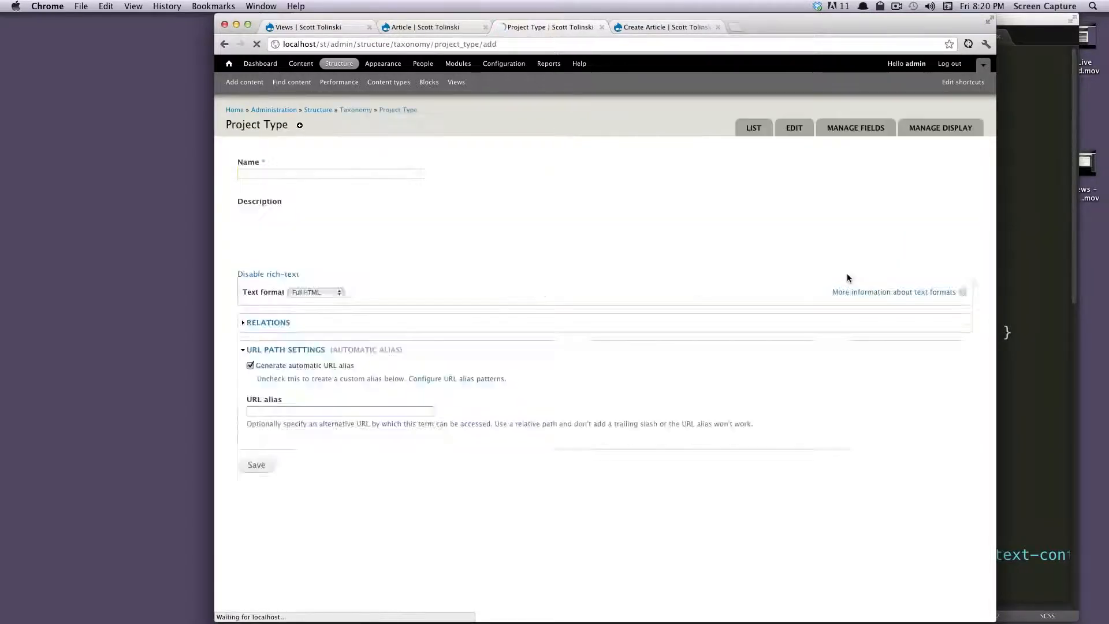
pyautogui.click(414, 174)
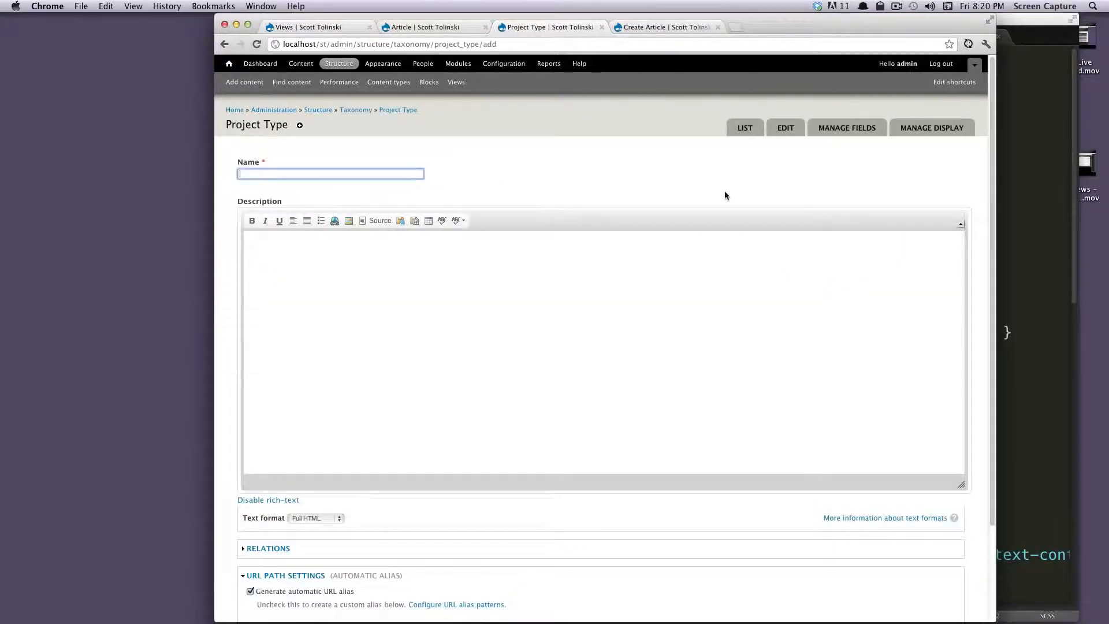
pyautogui.scroll(-5, 738, 192)
pyautogui.scroll(5, 738, 193)
pyautogui.click(598, 264)
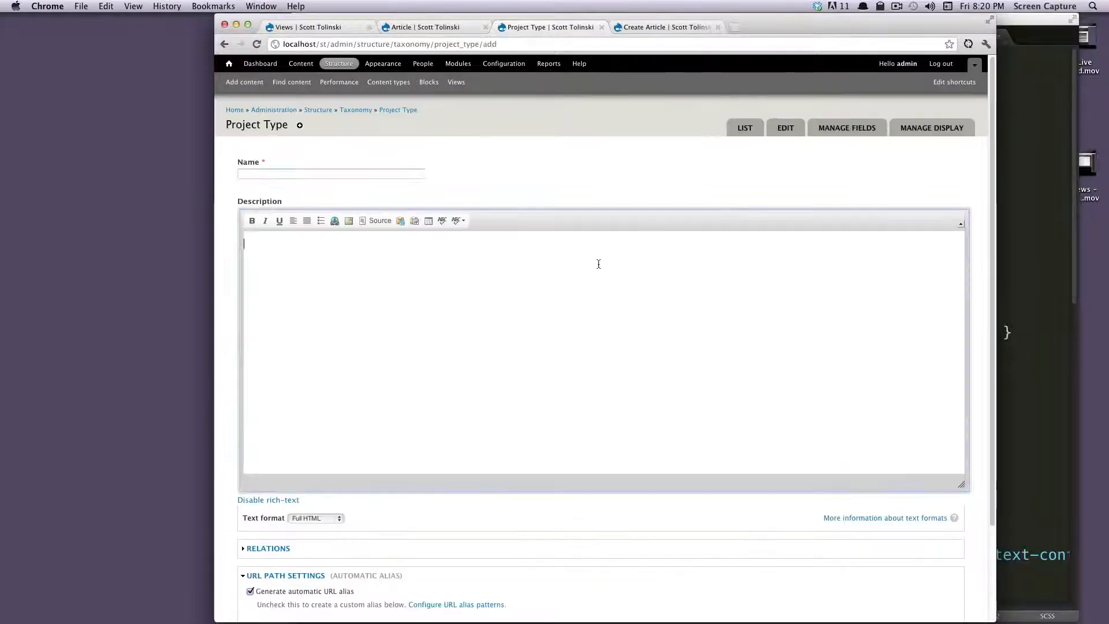
pyautogui.click(332, 173)
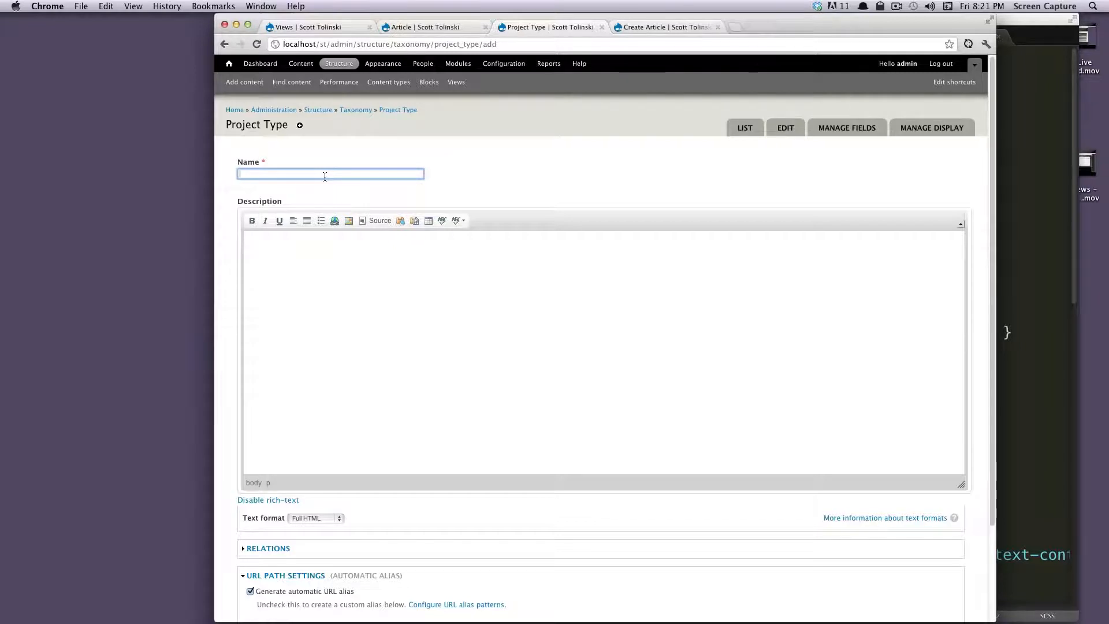
pyautogui.write('Developent')
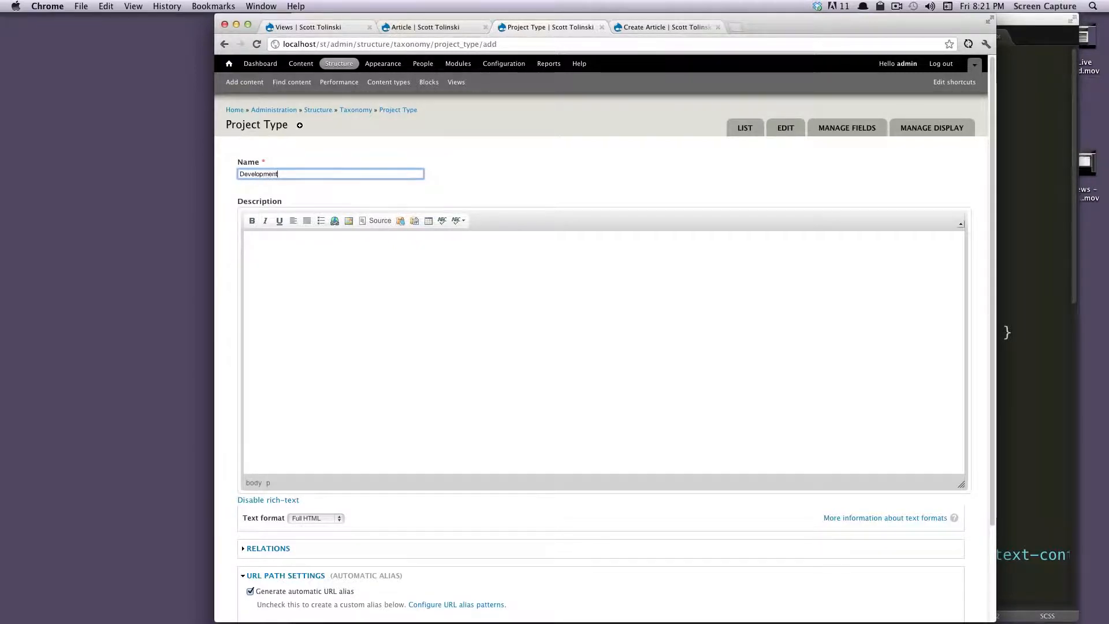
# - Review the Development term's parent and weight relations without altering them, and save the term
pyautogui.scroll(-4, 457, 428)
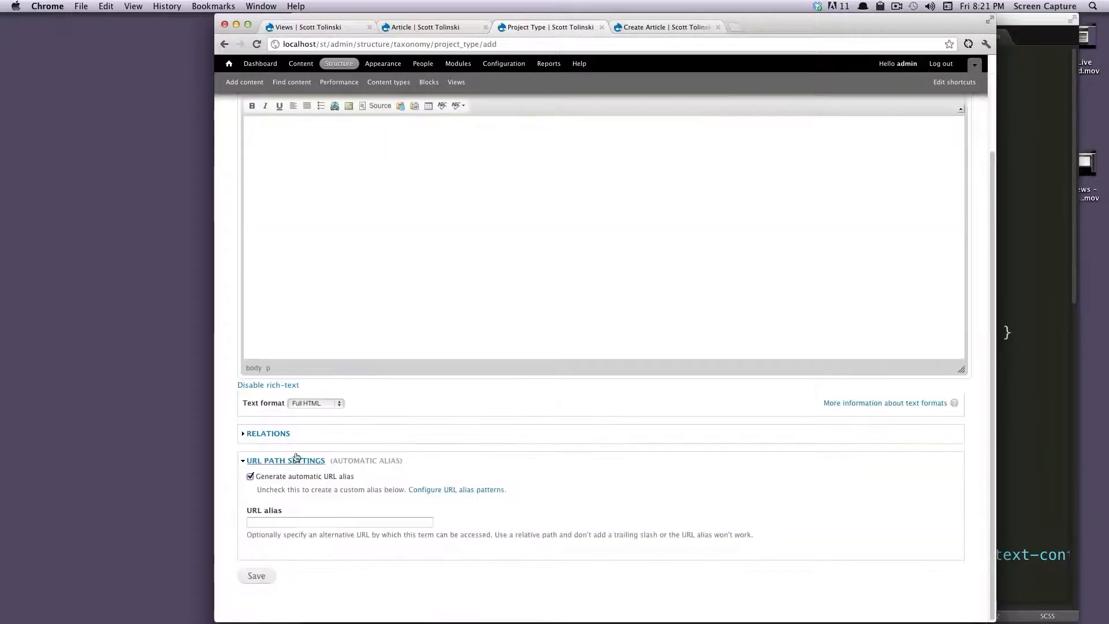
pyautogui.click(283, 434)
pyautogui.scroll(-2, 338, 442)
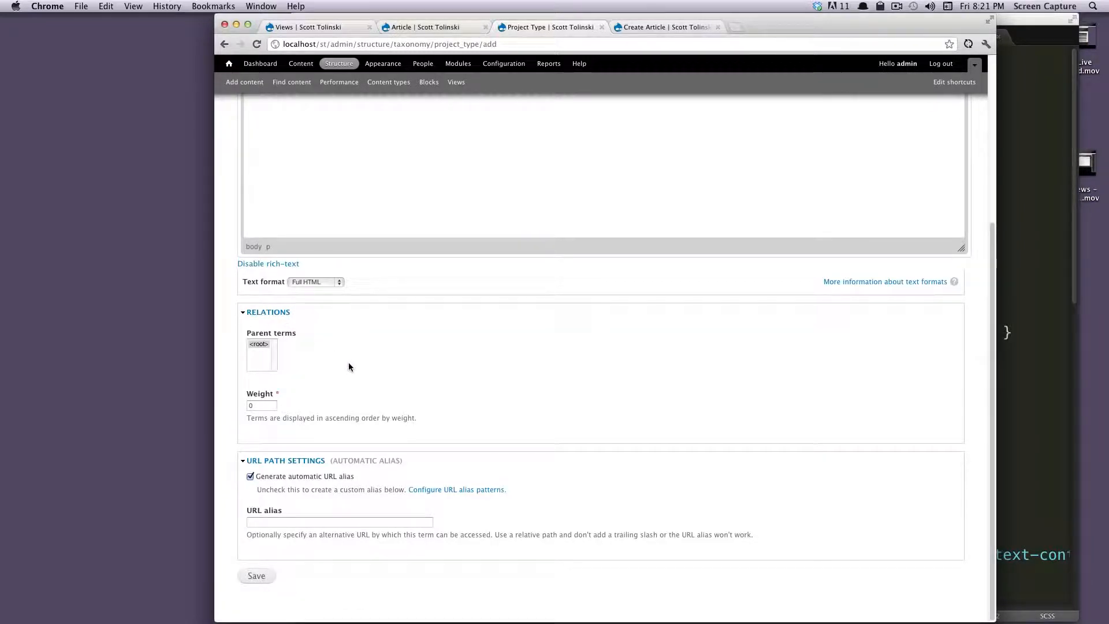
pyautogui.click(278, 313)
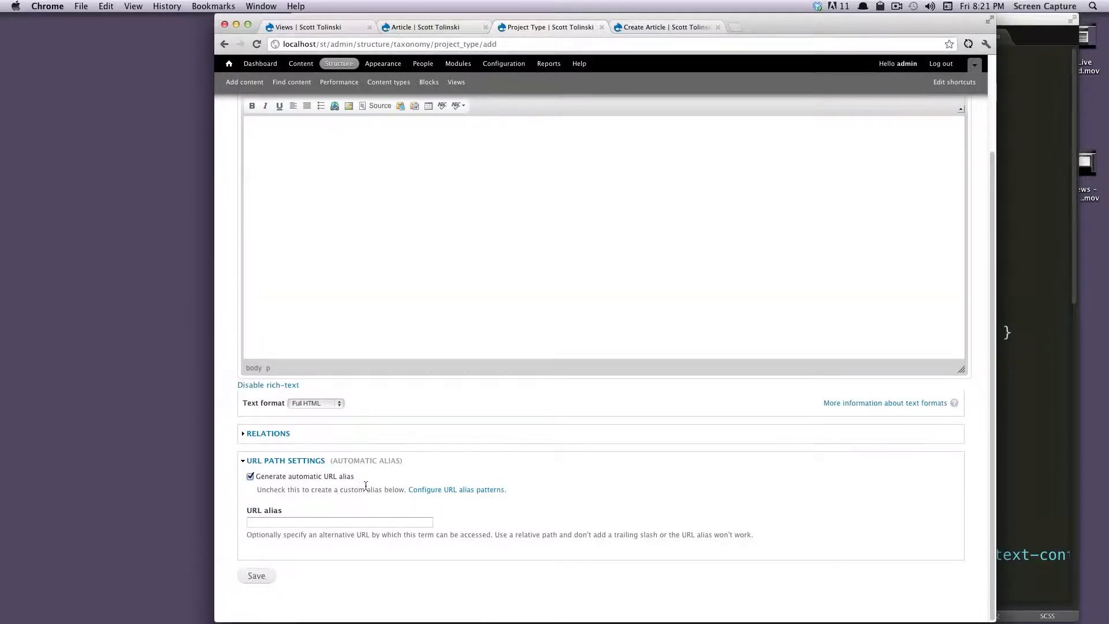
pyautogui.click(266, 575)
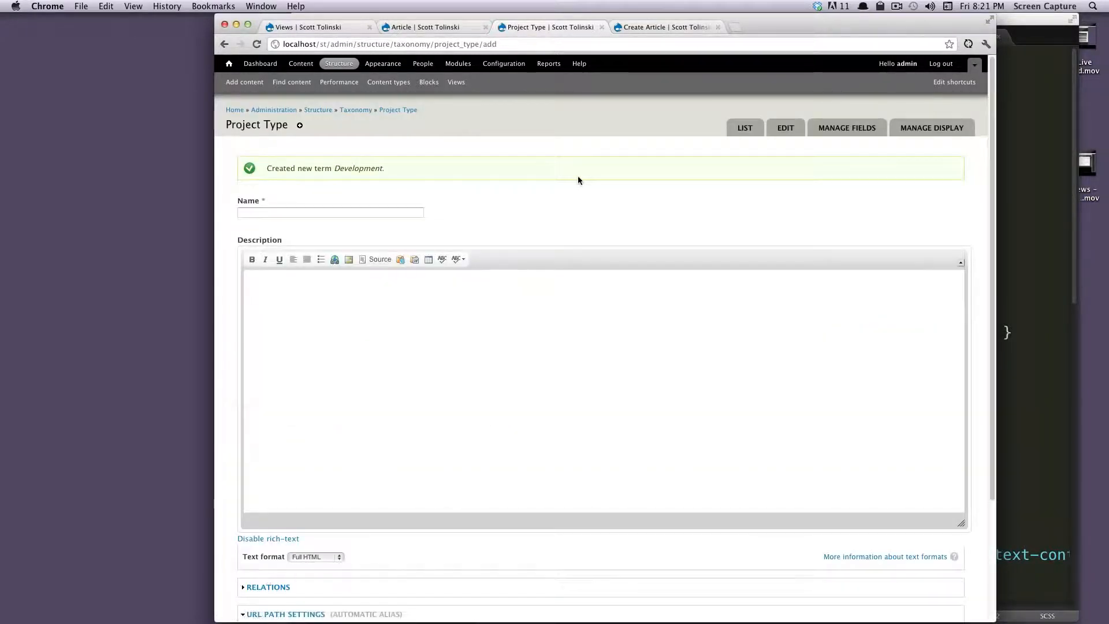
# - Add a second term named "Design" to the Project Type vocabulary and save it
pyautogui.moveTo(354, 166); pyautogui.dragTo(399, 165)
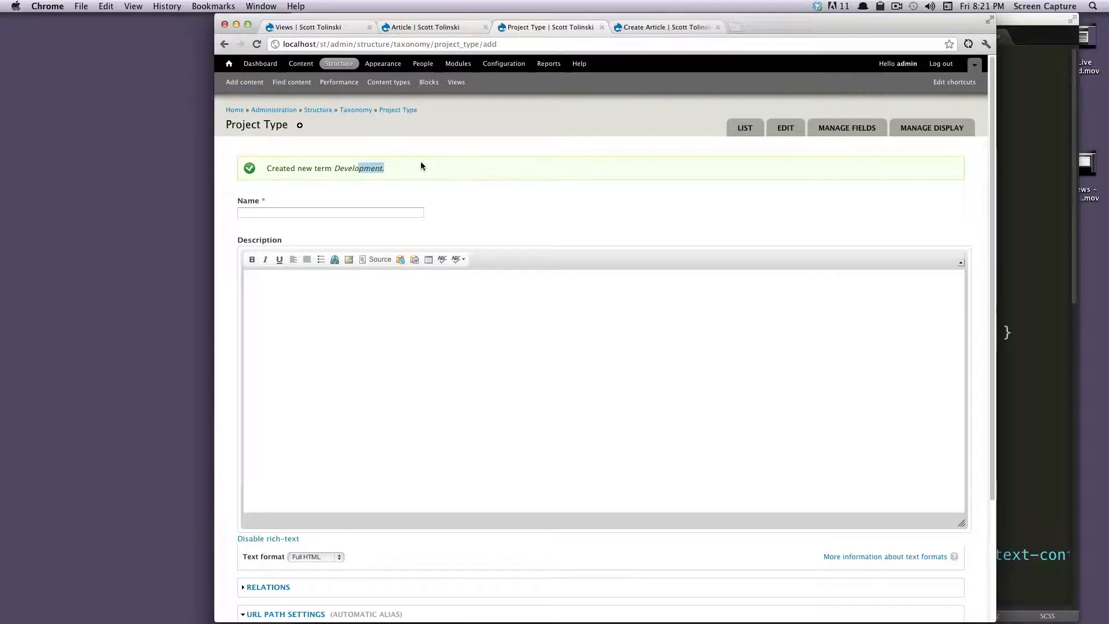
pyautogui.click(395, 214)
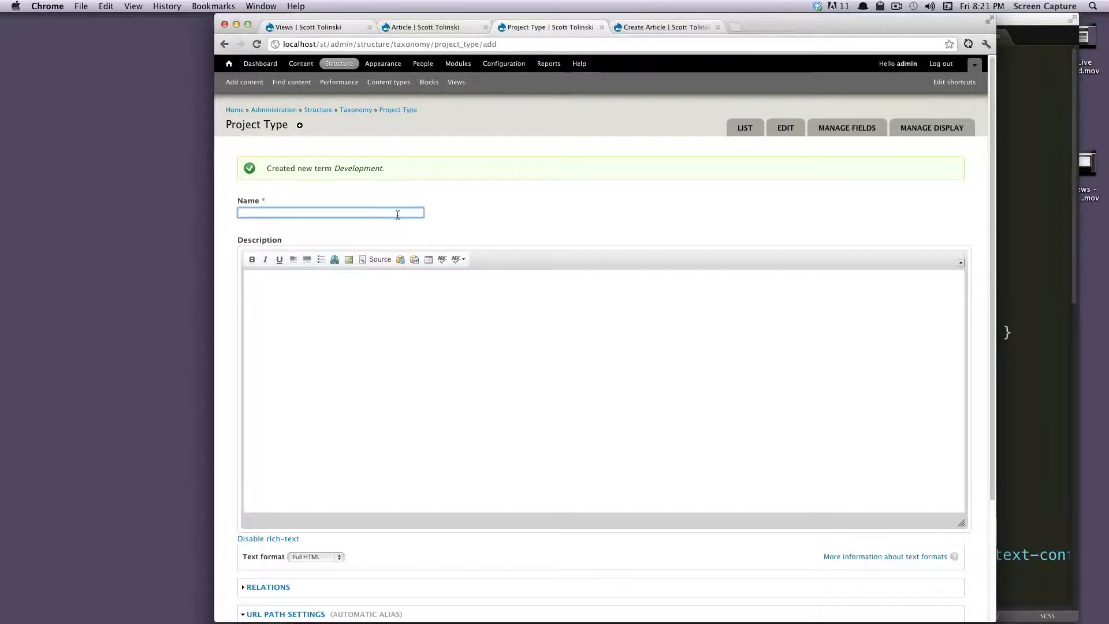
pyautogui.click(367, 214)
pyautogui.click(404, 197)
pyautogui.click(375, 214)
pyautogui.write('Desgin')
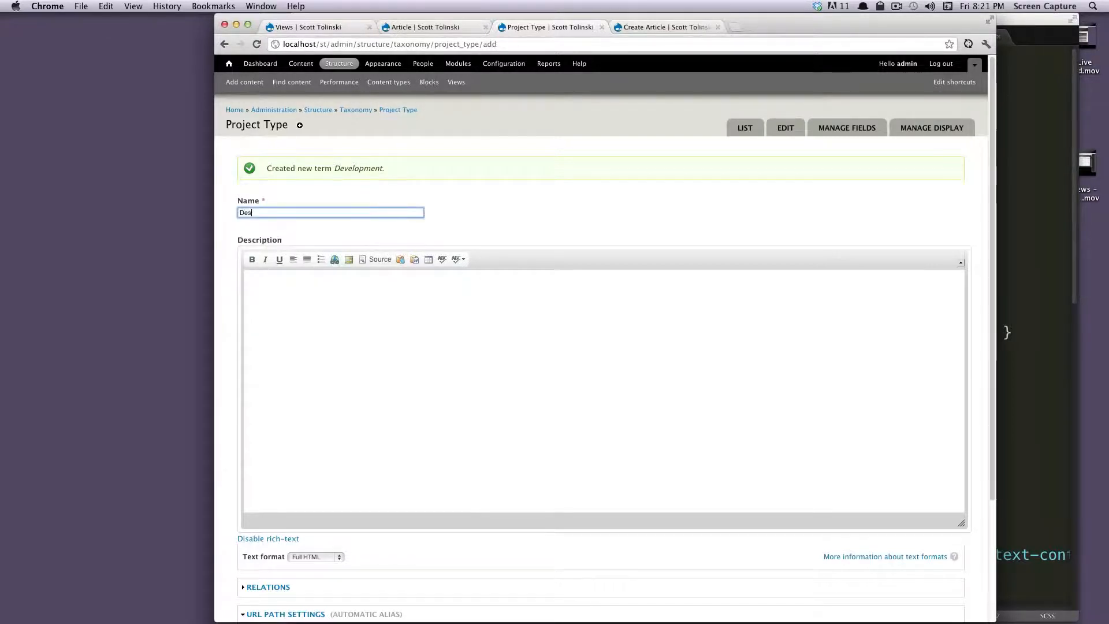
pyautogui.press('BackSpace')
pyautogui.press('BackSpace')
pyautogui.press('BackSpace')
pyautogui.write('ign')
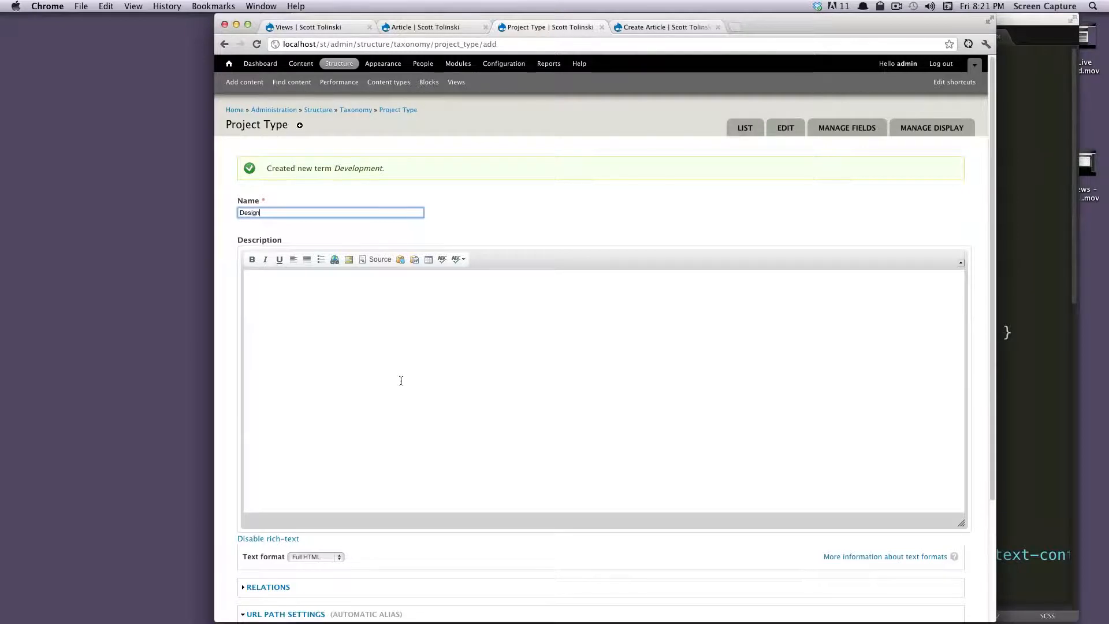
pyautogui.scroll(-5, 404, 384)
pyautogui.click(257, 577)
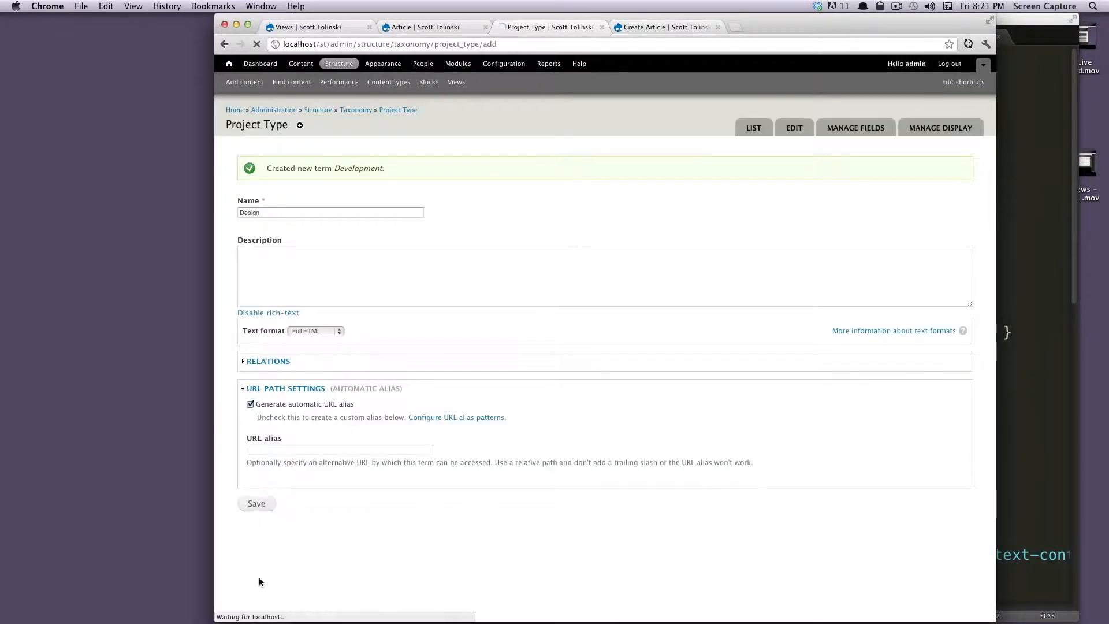
# - Open the Development term for editing from the Project Type term list and copy its URL alias
pyautogui.click(397, 111)
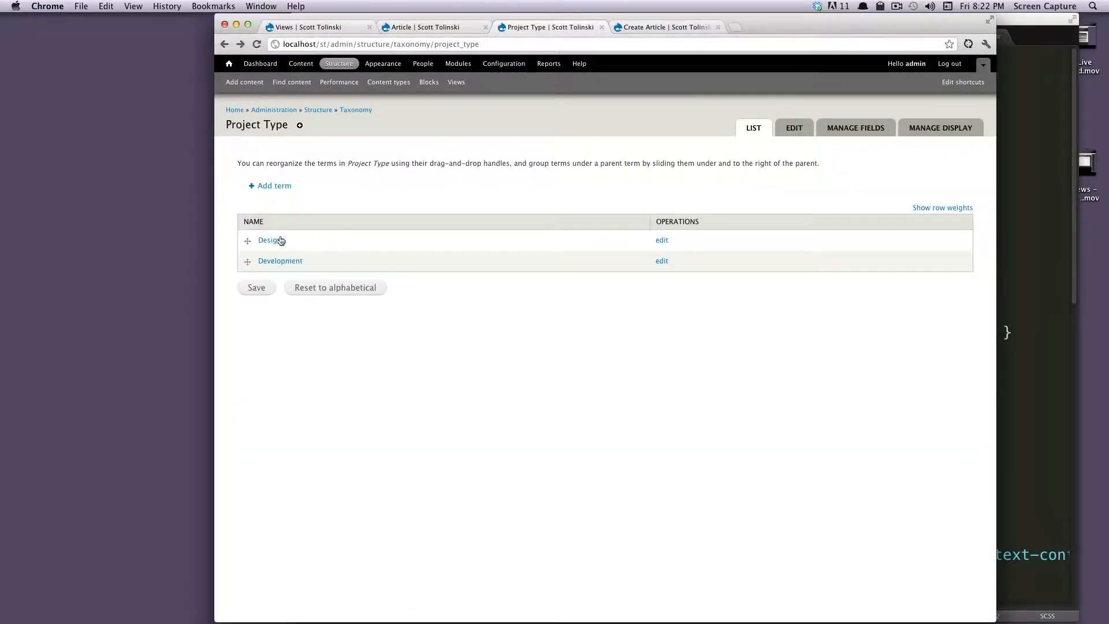
pyautogui.click(662, 262)
pyautogui.scroll(-3, 653, 272)
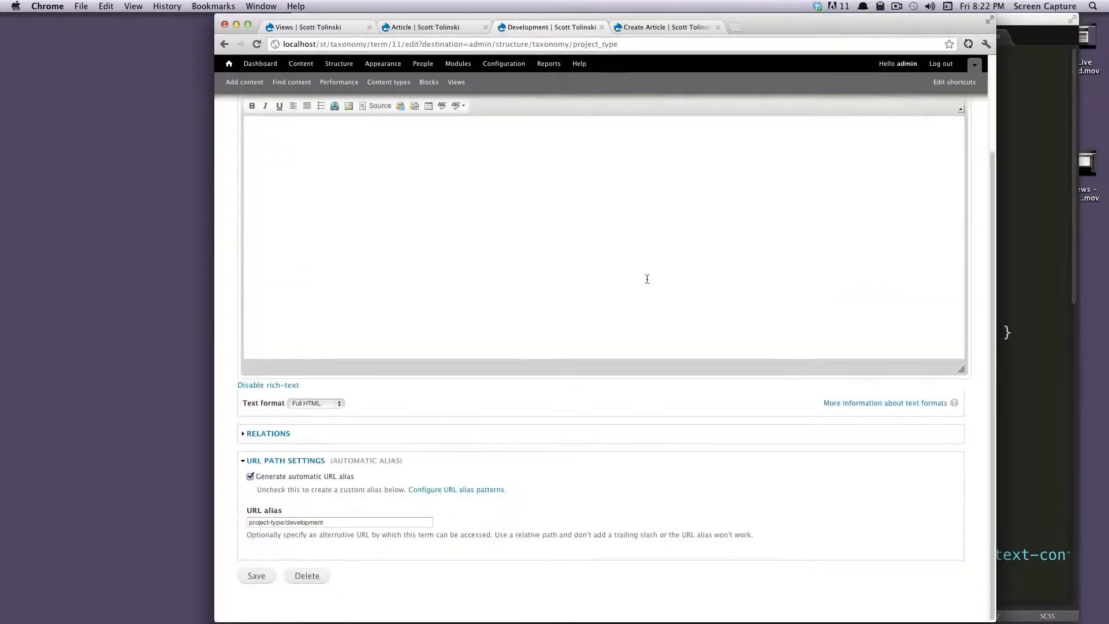
pyautogui.moveTo(337, 520); pyautogui.dragTo(232, 519)
pyautogui.press('super+c')
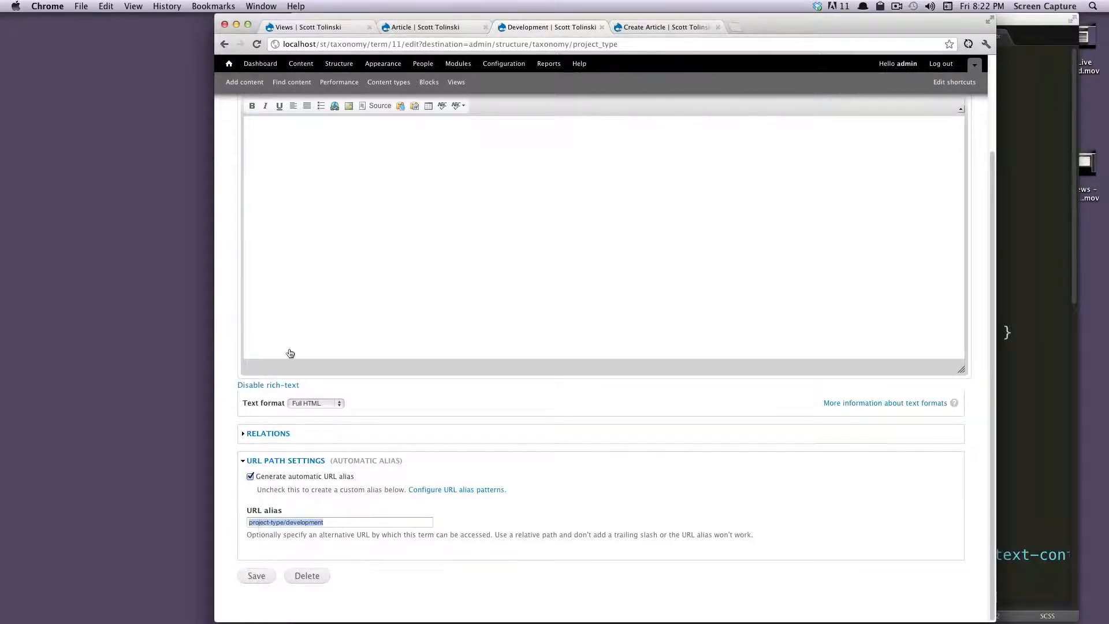
# - View the Development term's page at localhost/st/project-type/development in the tab showing the Article fields, and examine its heading and content
pyautogui.click(394, 29)
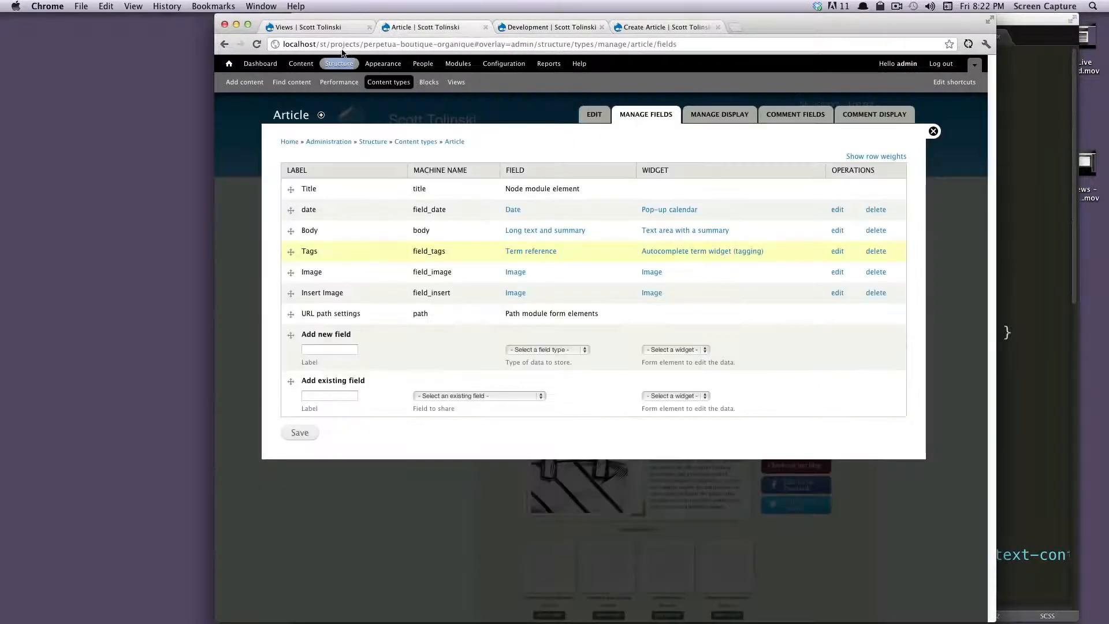
pyautogui.moveTo(331, 43); pyautogui.dragTo(763, 40)
pyautogui.press('super+v')
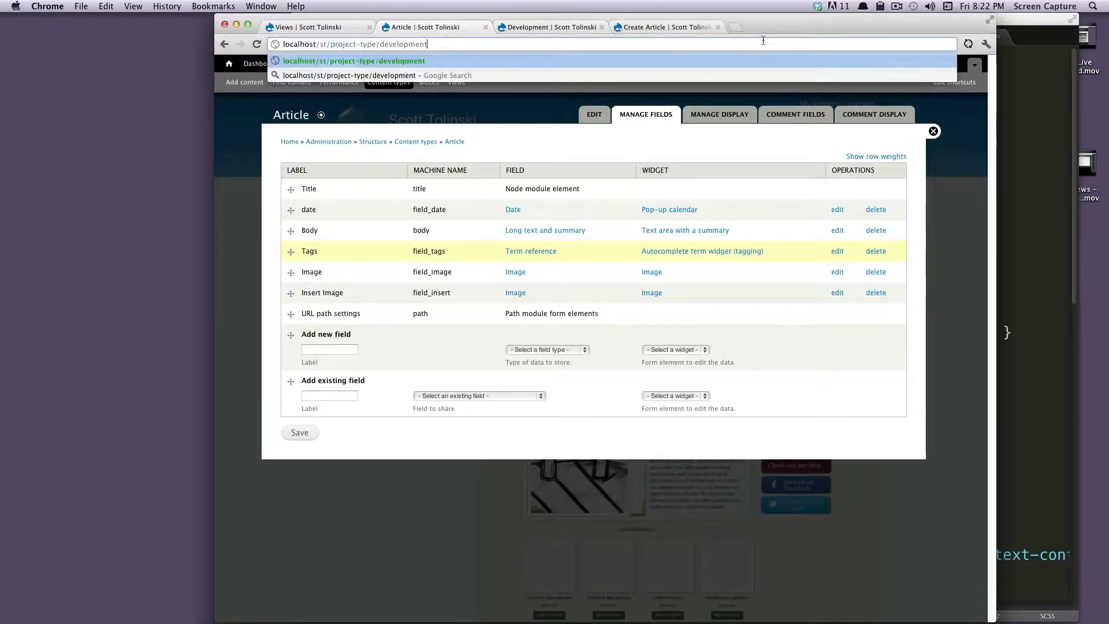
pyautogui.press('Return')
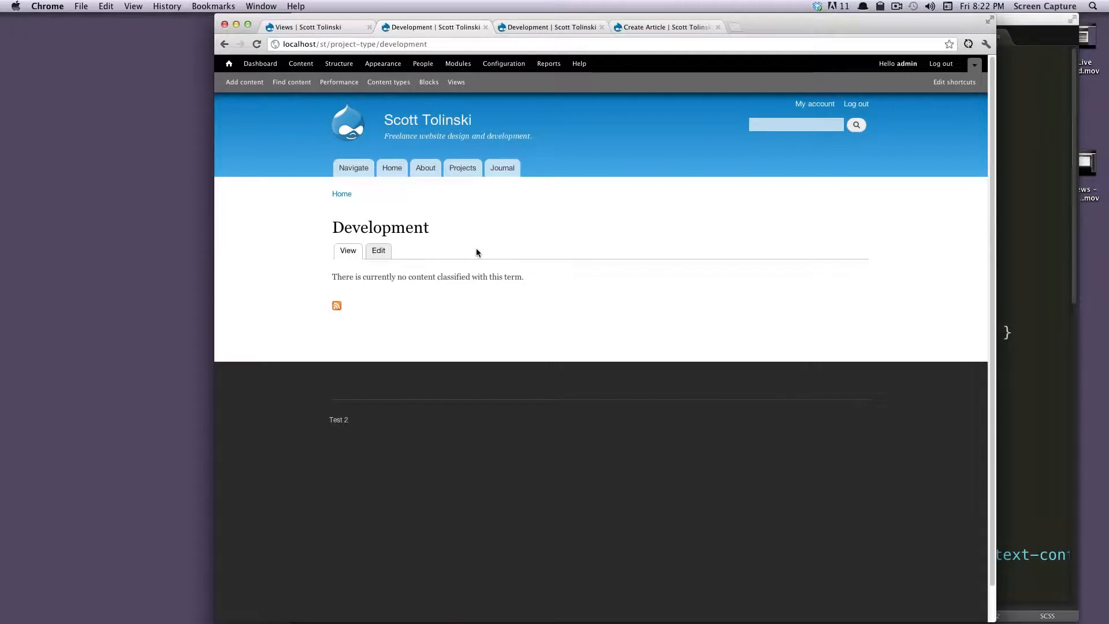
pyautogui.moveTo(430, 236); pyautogui.dragTo(337, 232)
pyautogui.click(344, 236)
pyautogui.moveTo(334, 279); pyautogui.dragTo(417, 275)
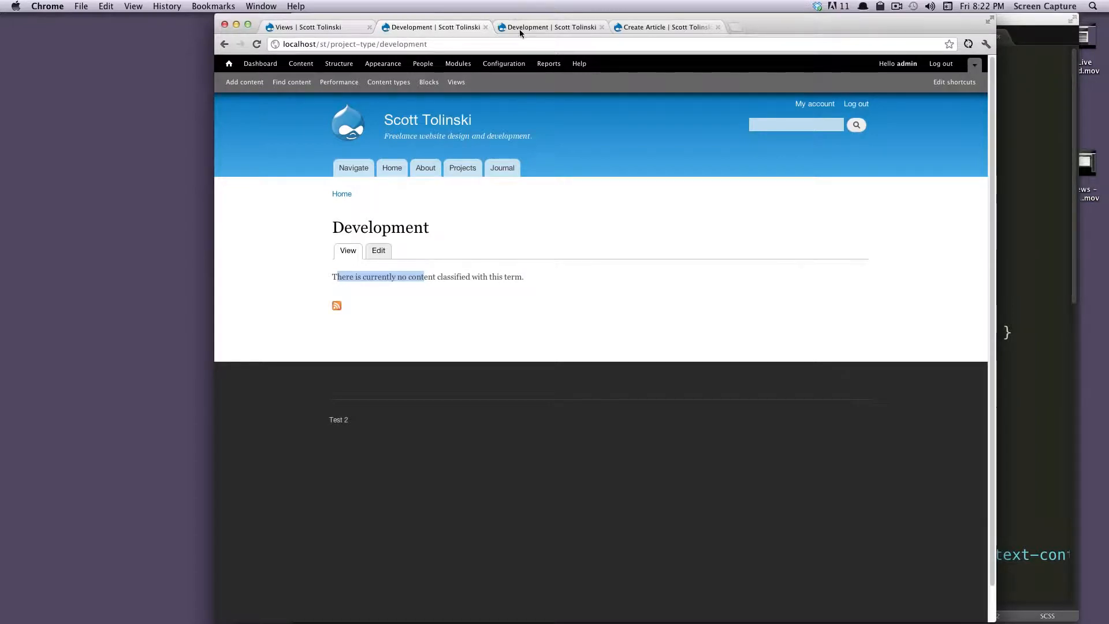
# - In the Project content type's fields, set up a new Term reference field with the Check boxes/radio buttons widget
pyautogui.click(338, 28)
pyautogui.click(383, 82)
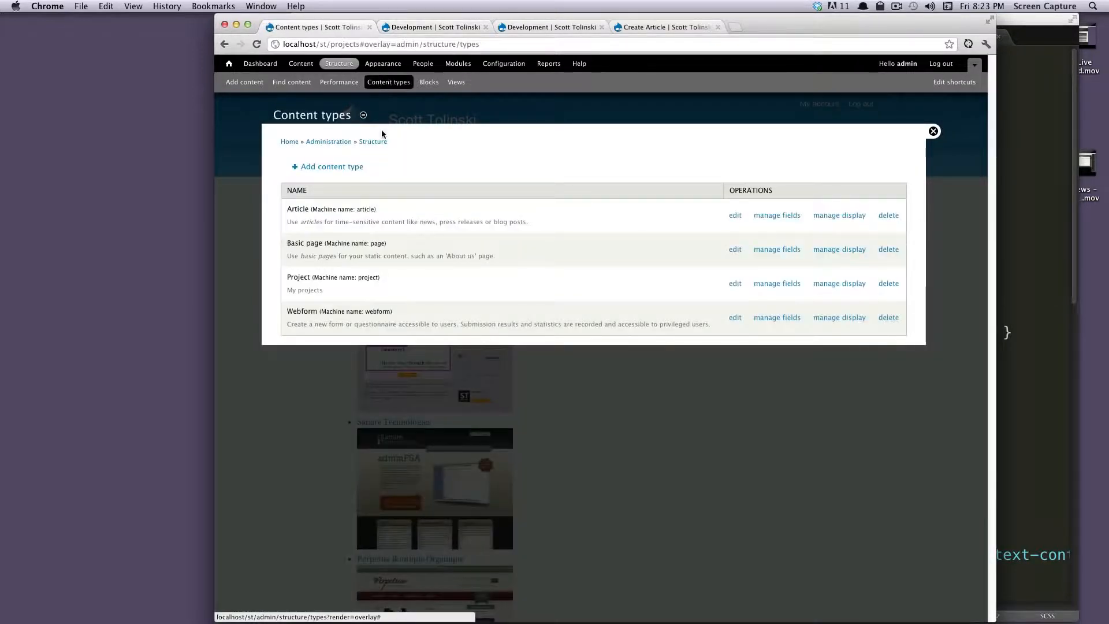
pyautogui.click(778, 283)
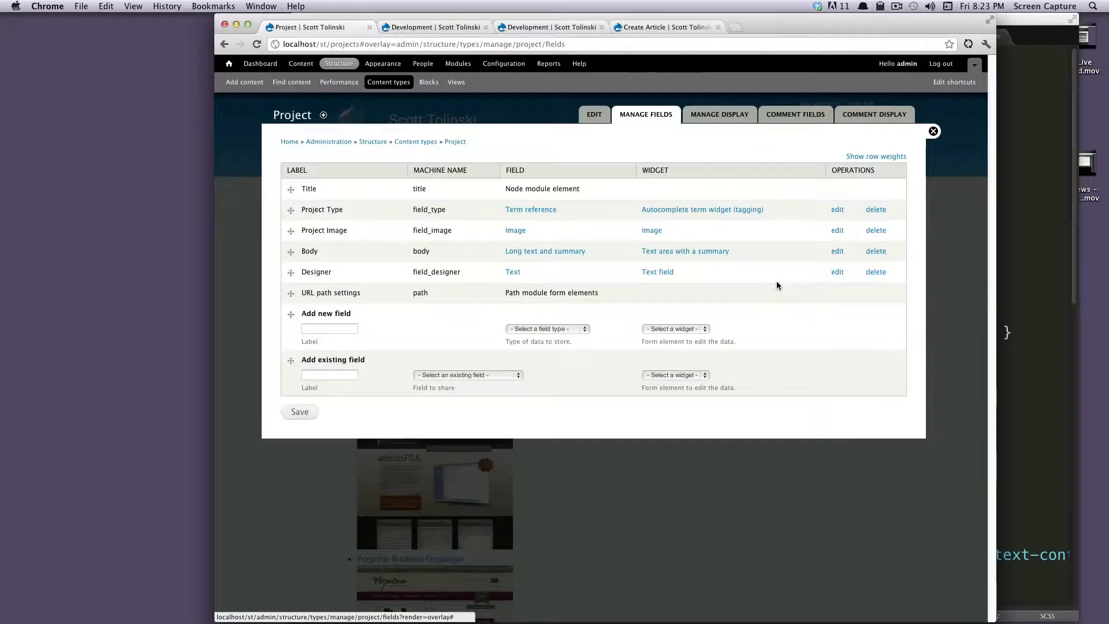
pyautogui.click(566, 329)
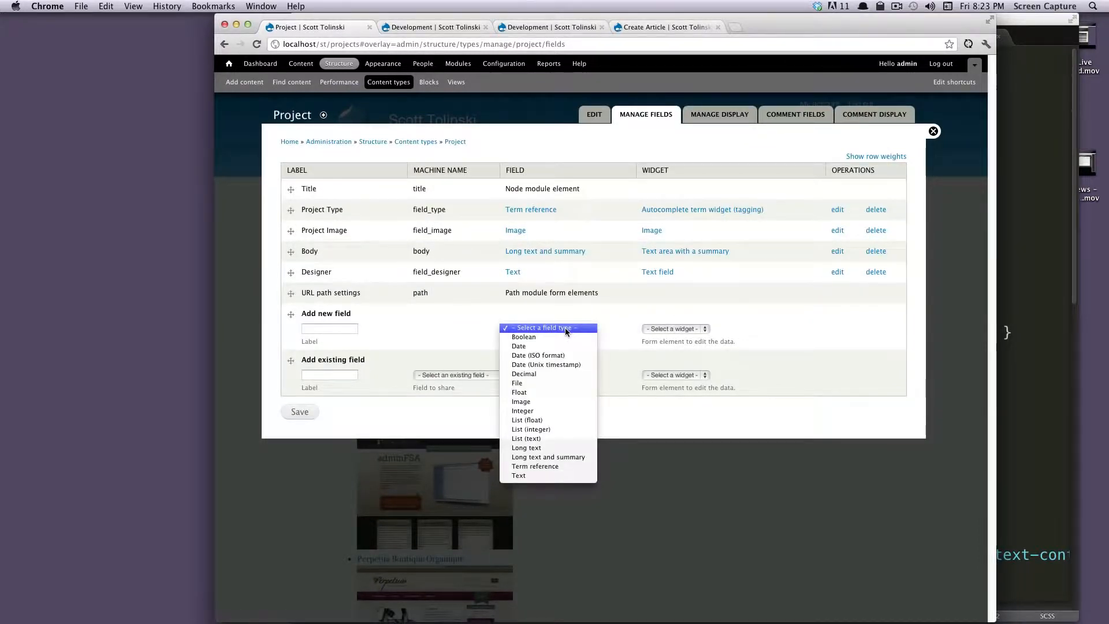
pyautogui.click(573, 469)
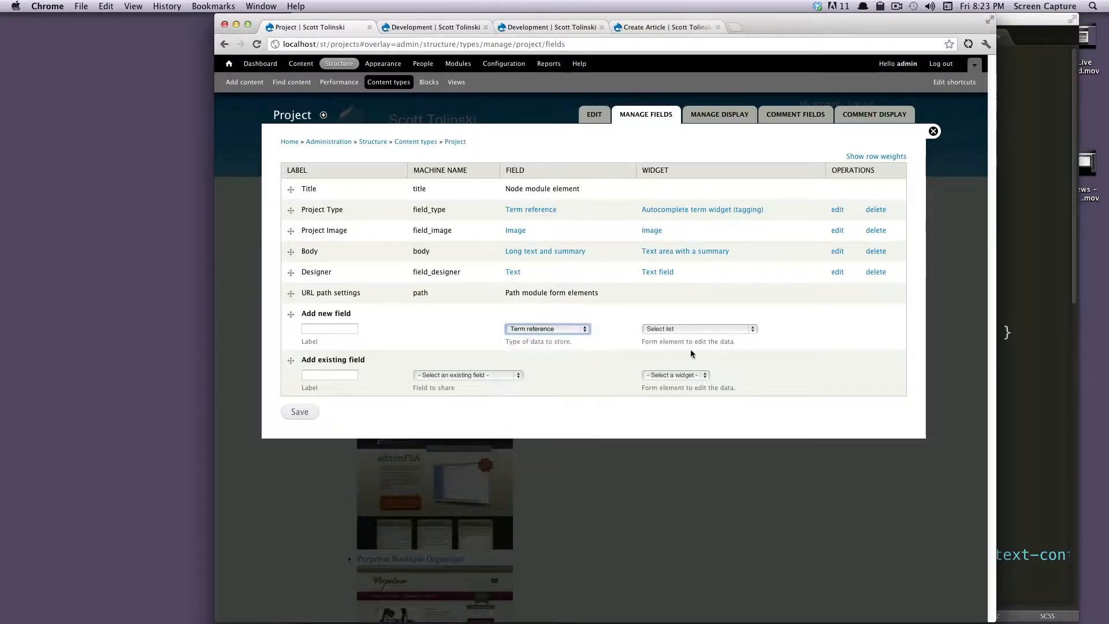
pyautogui.click(720, 328)
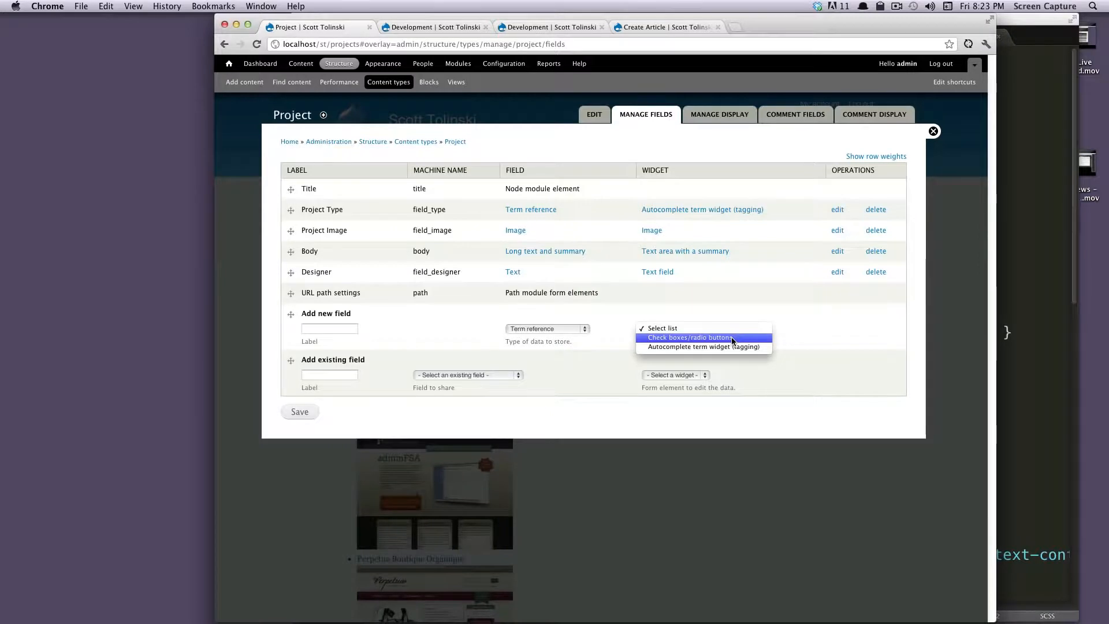
pyautogui.click(731, 337)
# - Label the new field "Project Type" and move it above URL path settings in the field order
pyautogui.click(351, 330)
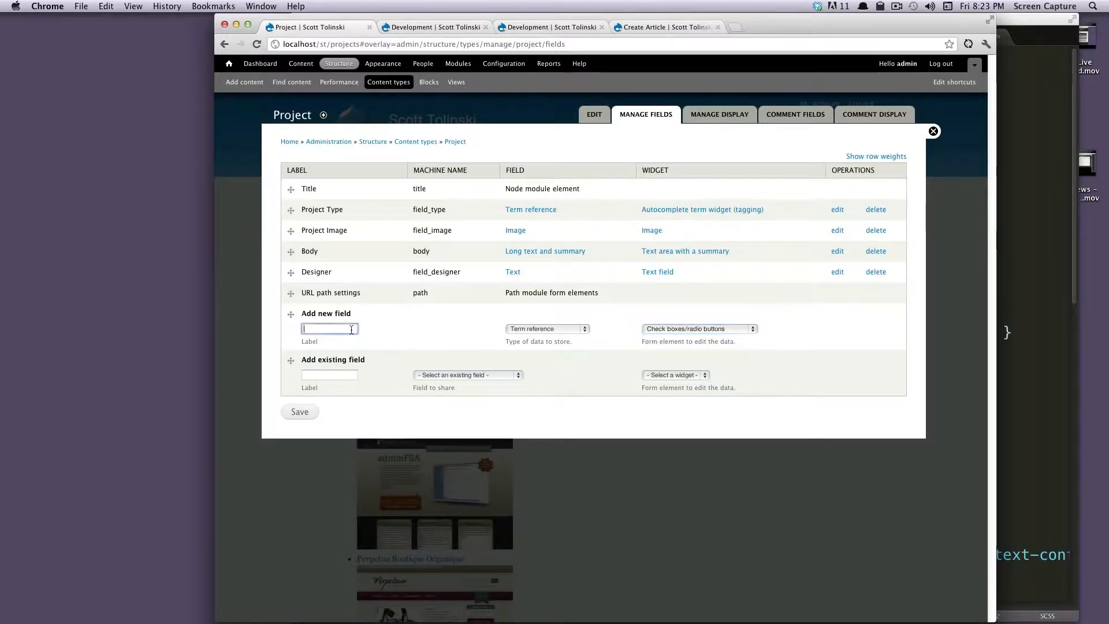
pyautogui.write('P')
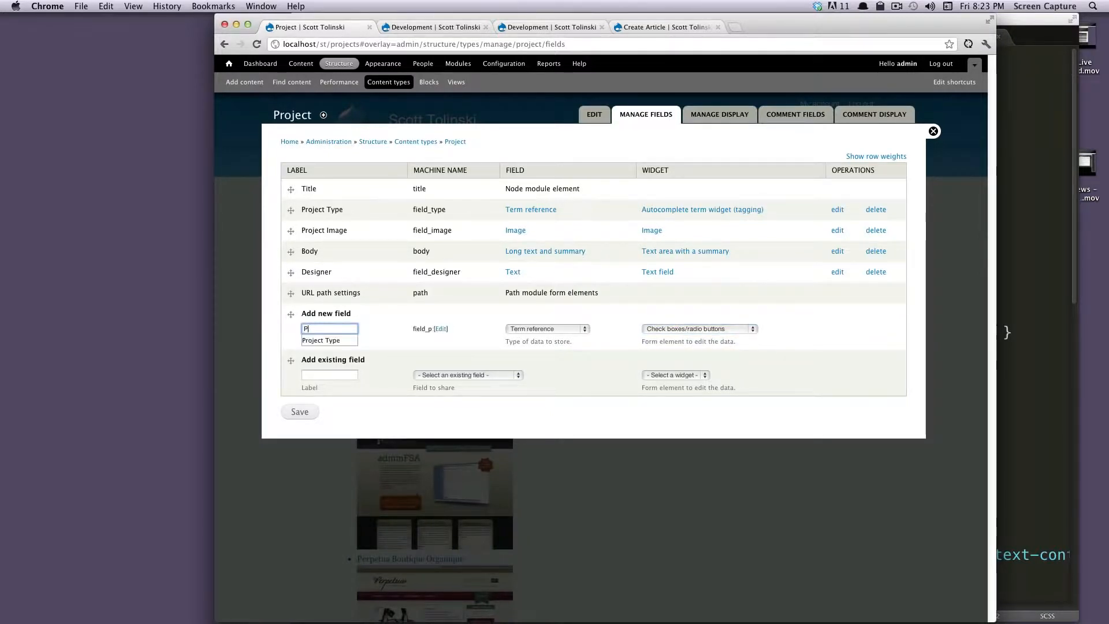
pyautogui.press('Down')
pyautogui.press('Return')
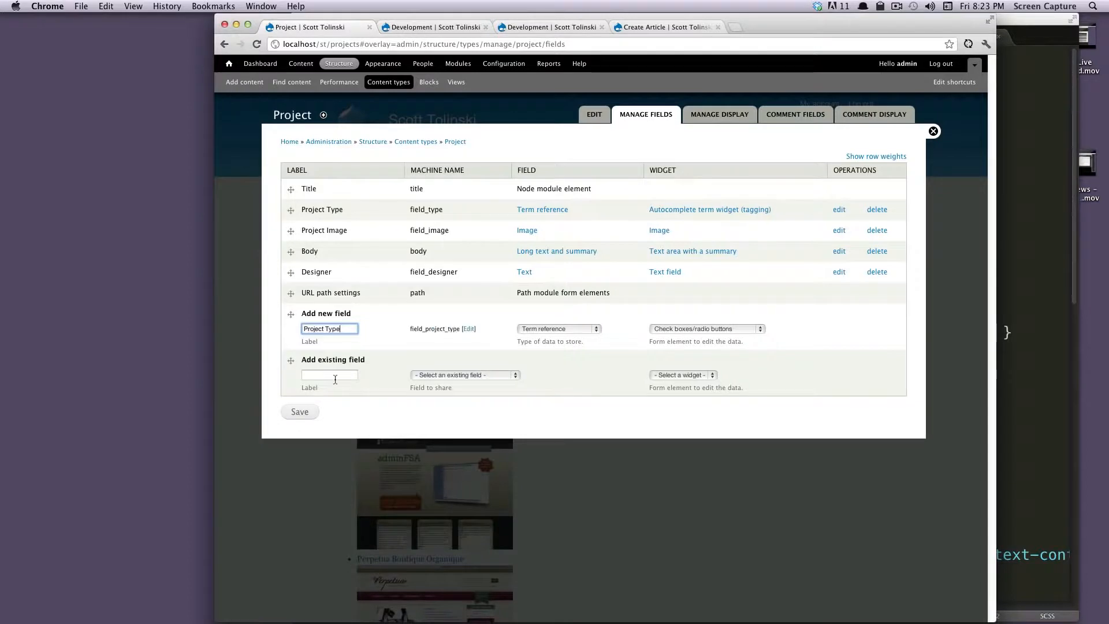
pyautogui.moveTo(290, 314); pyautogui.dragTo(292, 290)
# - Save the new field with Project Type as its vocabulary and set its default value to N/A
pyautogui.click(300, 442)
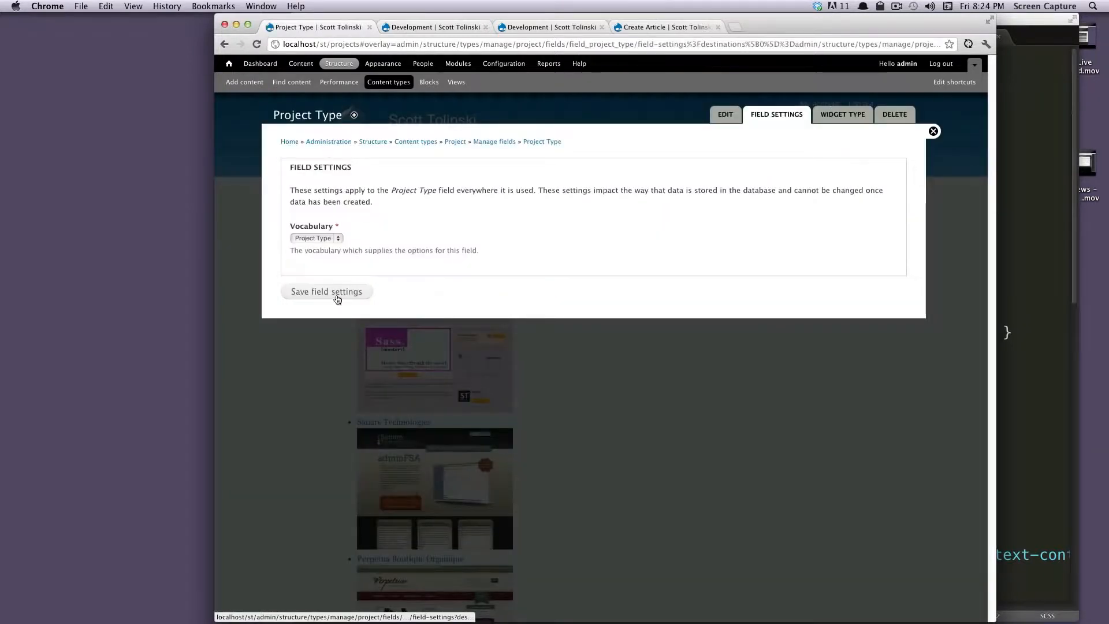
pyautogui.click(337, 297)
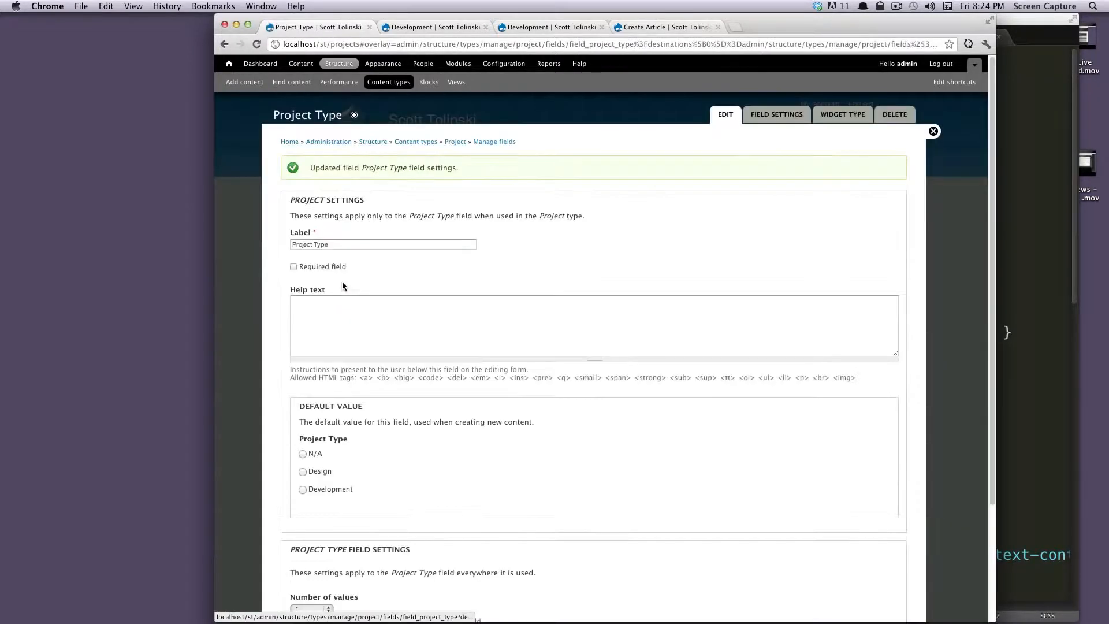
pyautogui.scroll(-4, 342, 284)
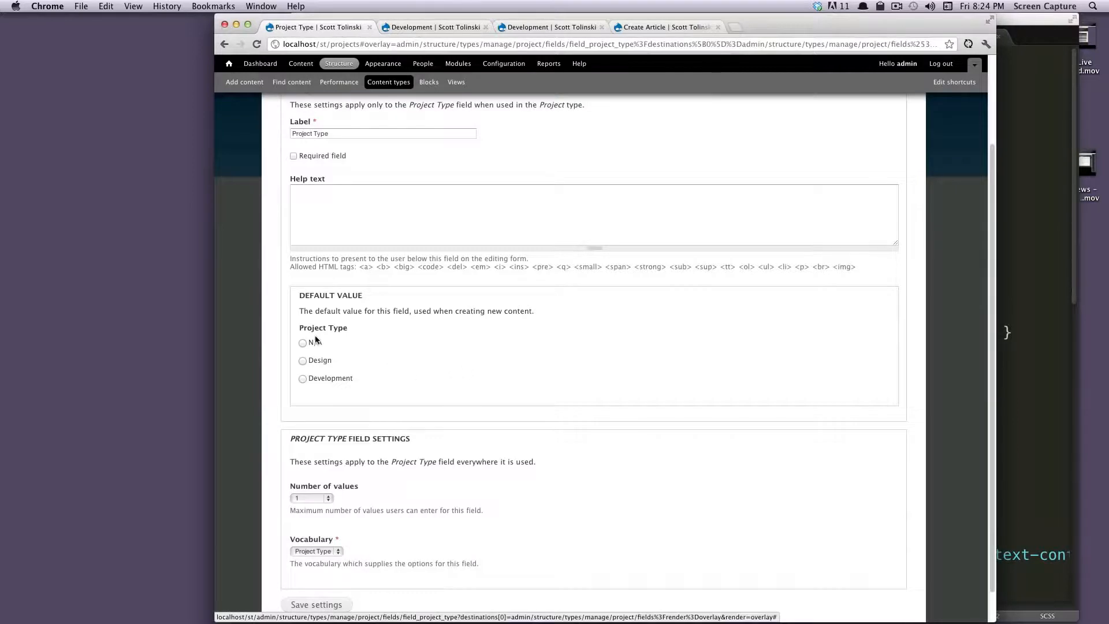
pyautogui.moveTo(324, 344); pyautogui.dragTo(331, 379)
pyautogui.click(304, 342)
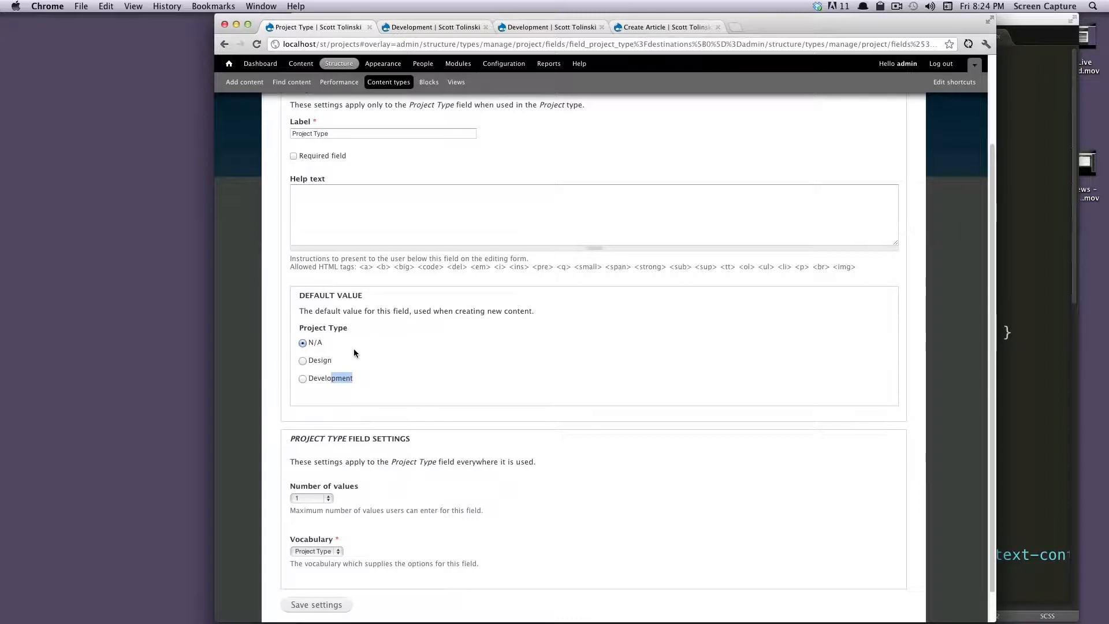
pyautogui.scroll(-2, 326, 341)
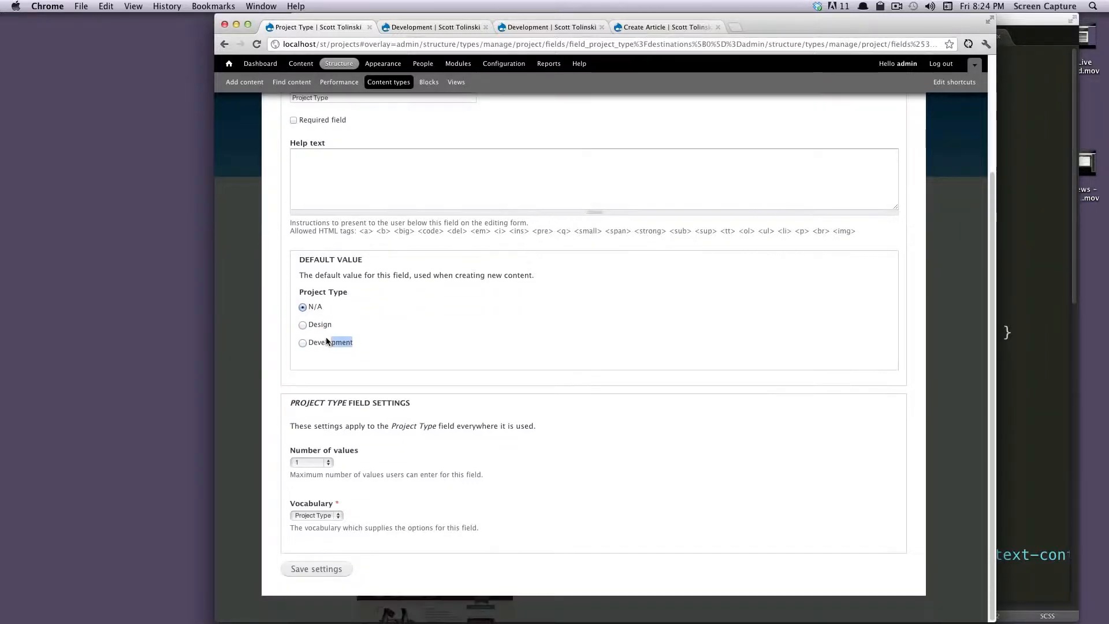
# - Allow an unlimited number of values for the Project Type field and save its settings
pyautogui.click(324, 462)
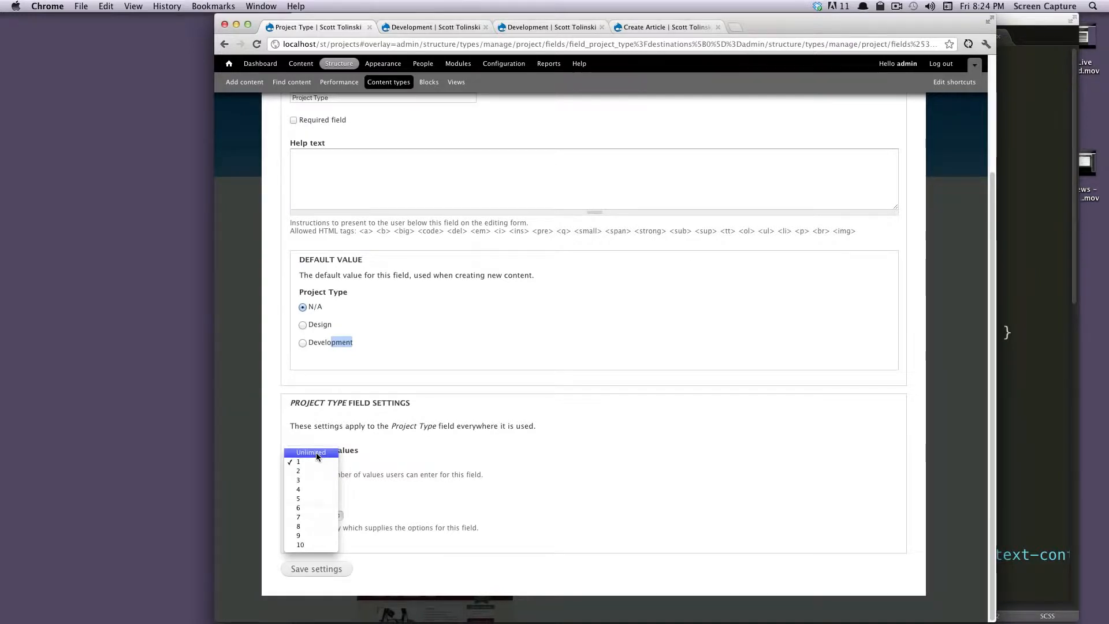
pyautogui.click(318, 454)
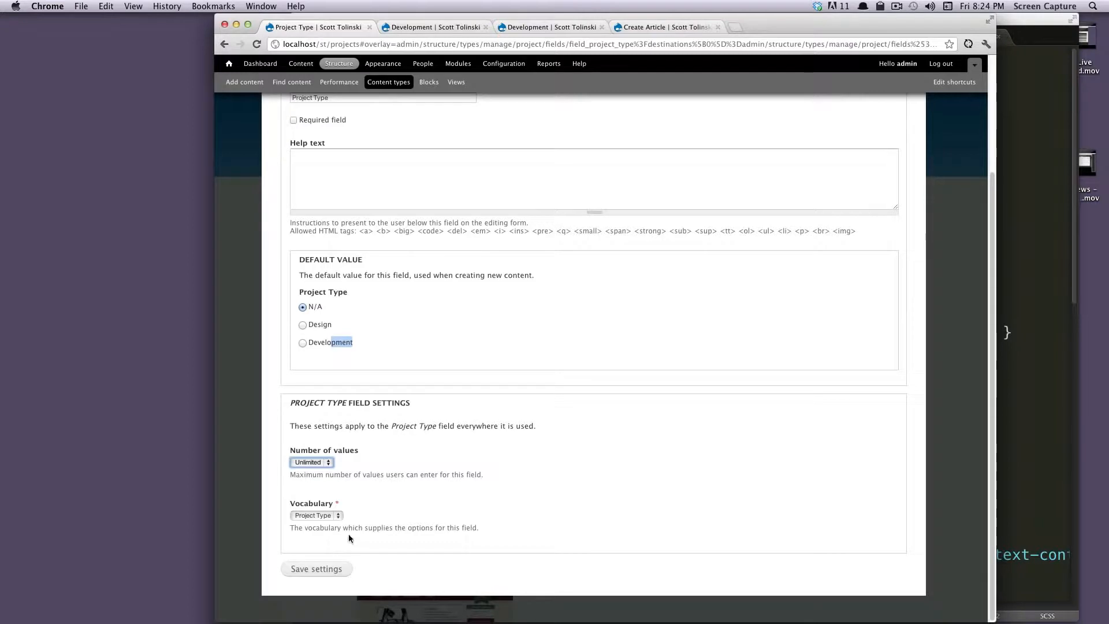
pyautogui.click(324, 569)
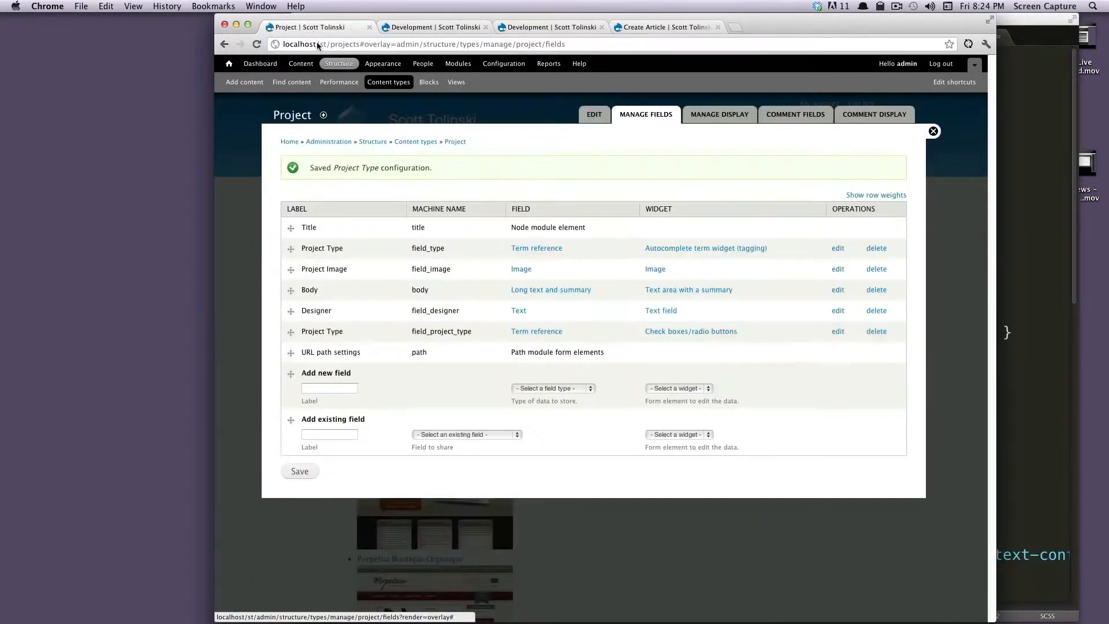
# - Edit the Perpetua Boutique Organique project to assign both the Design and Development project types, and save it
pyautogui.click(300, 86)
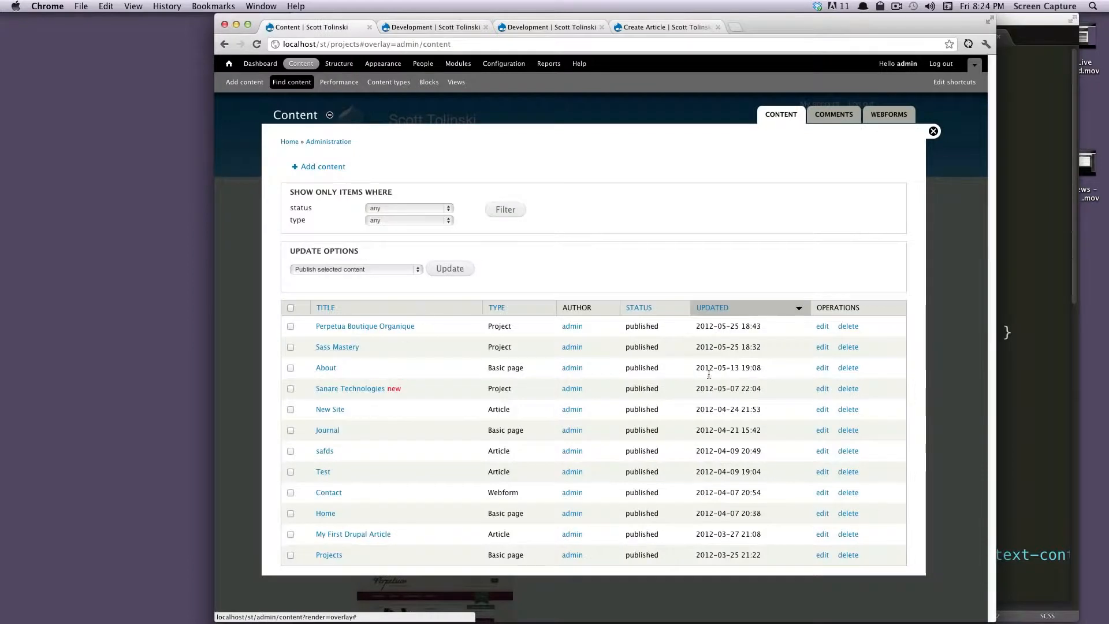
pyautogui.click(822, 326)
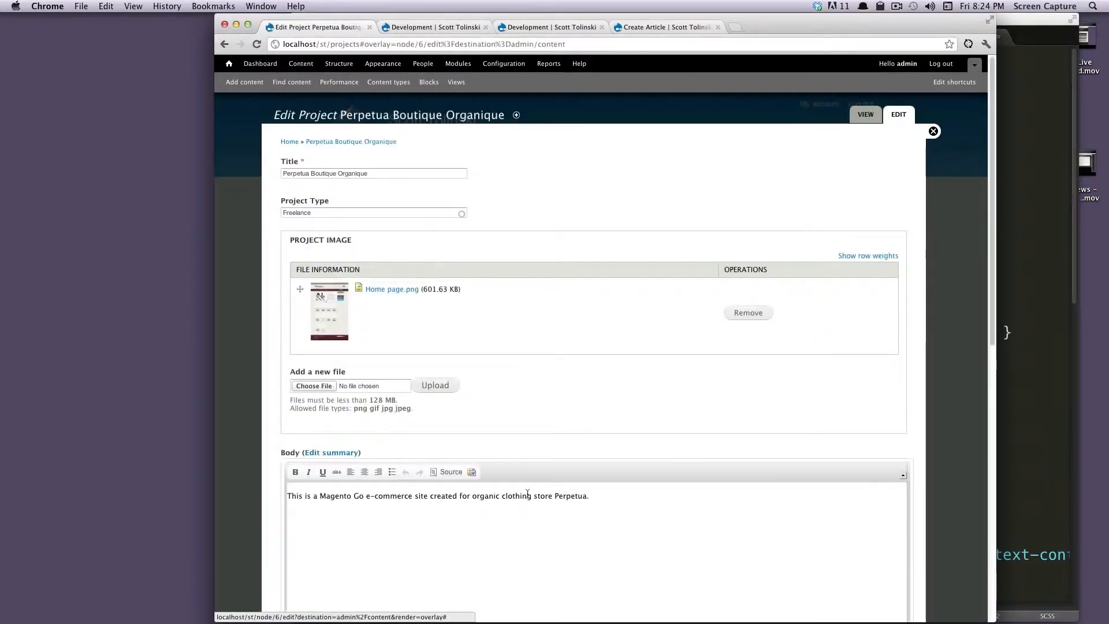
pyautogui.scroll(-10, 445, 423)
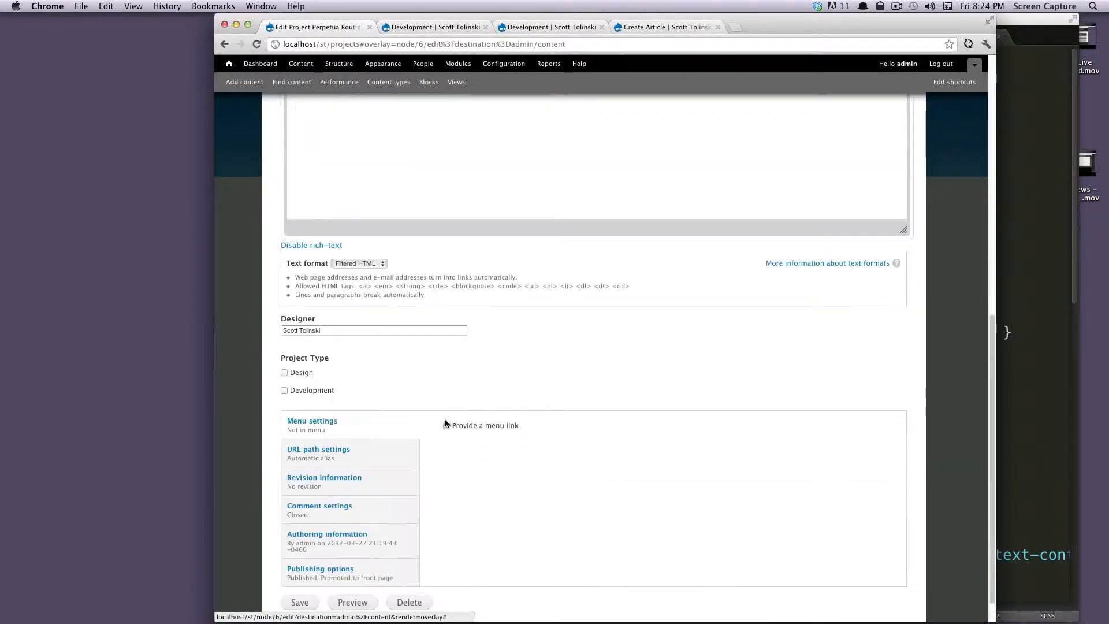
pyautogui.click(284, 372)
pyautogui.click(285, 391)
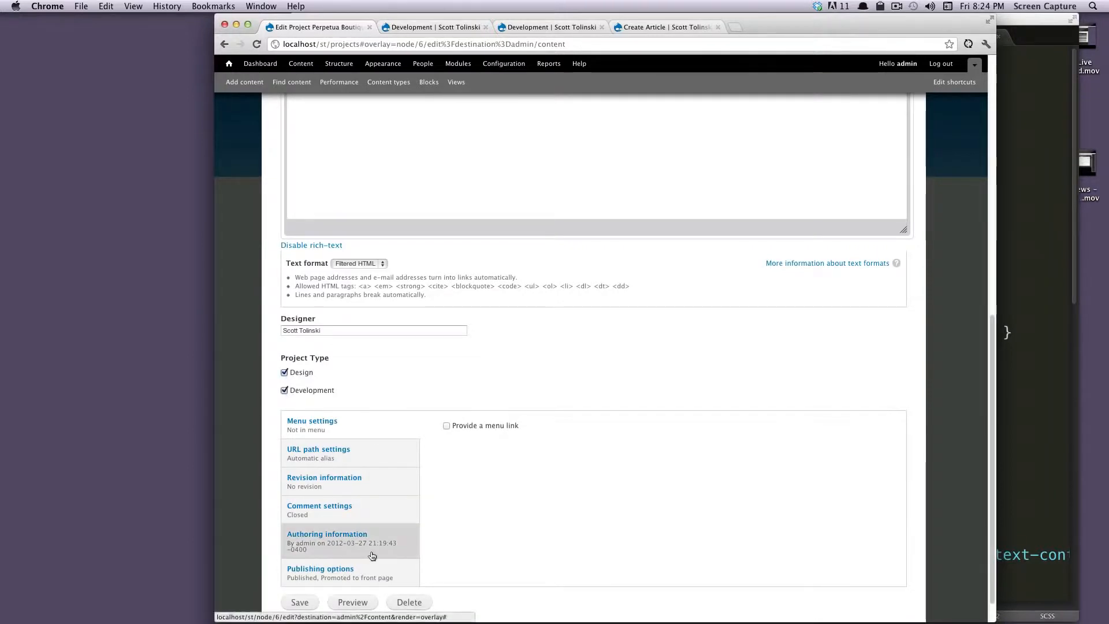
pyautogui.scroll(-1, 306, 543)
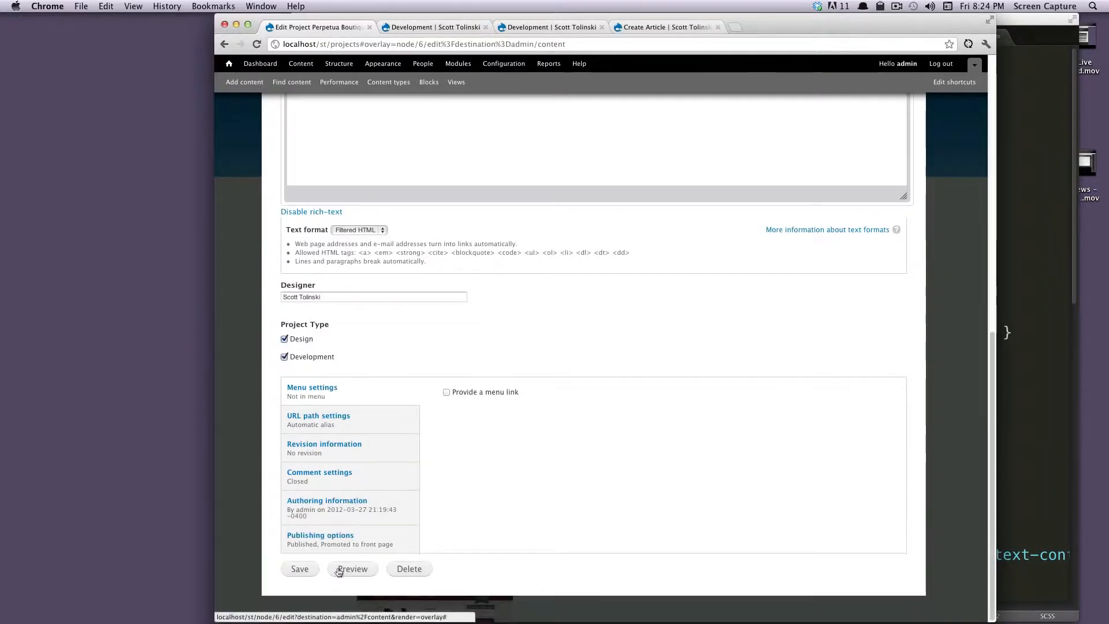
pyautogui.click(300, 569)
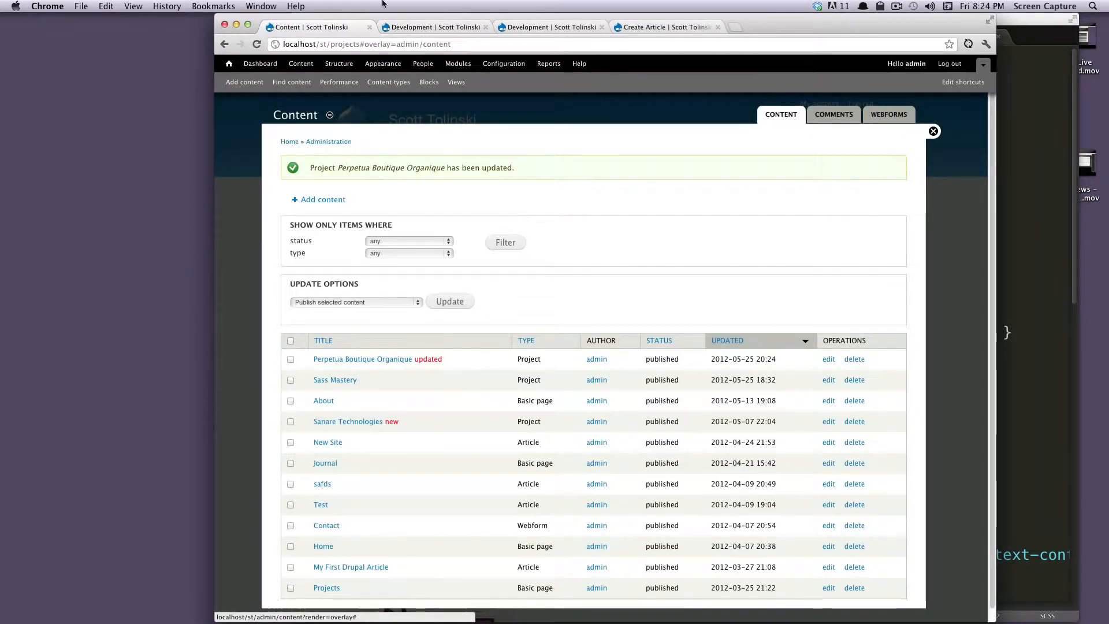
# - View the Perpetua Boutique Organique page, and reload the already open Development term page to examine the content it lists
pyautogui.click(393, 360)
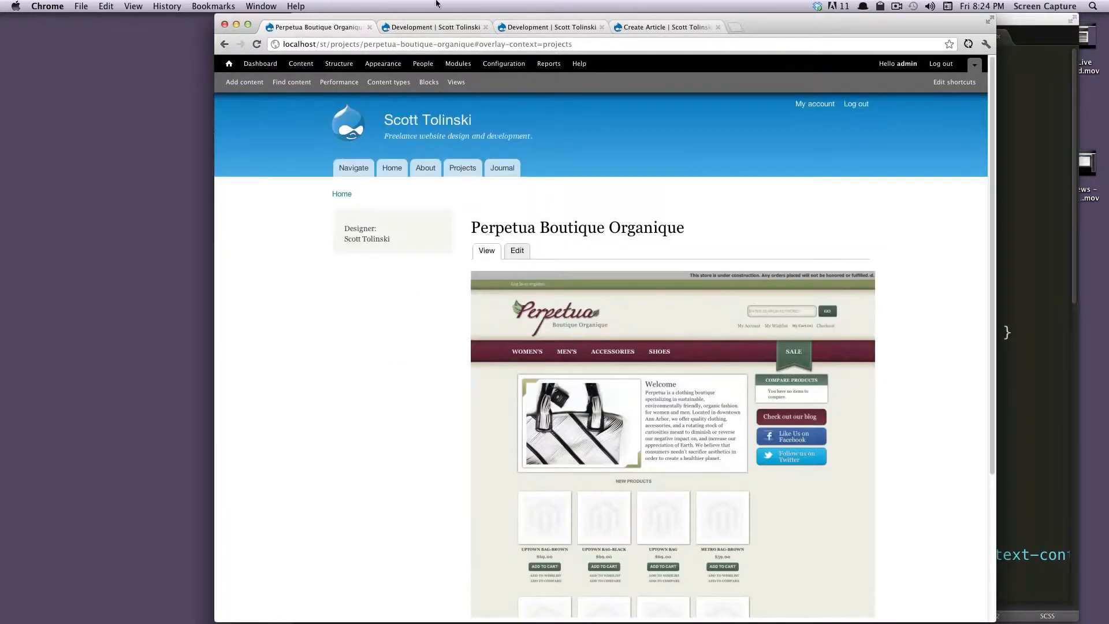
pyautogui.click(410, 25)
pyautogui.click(321, 44)
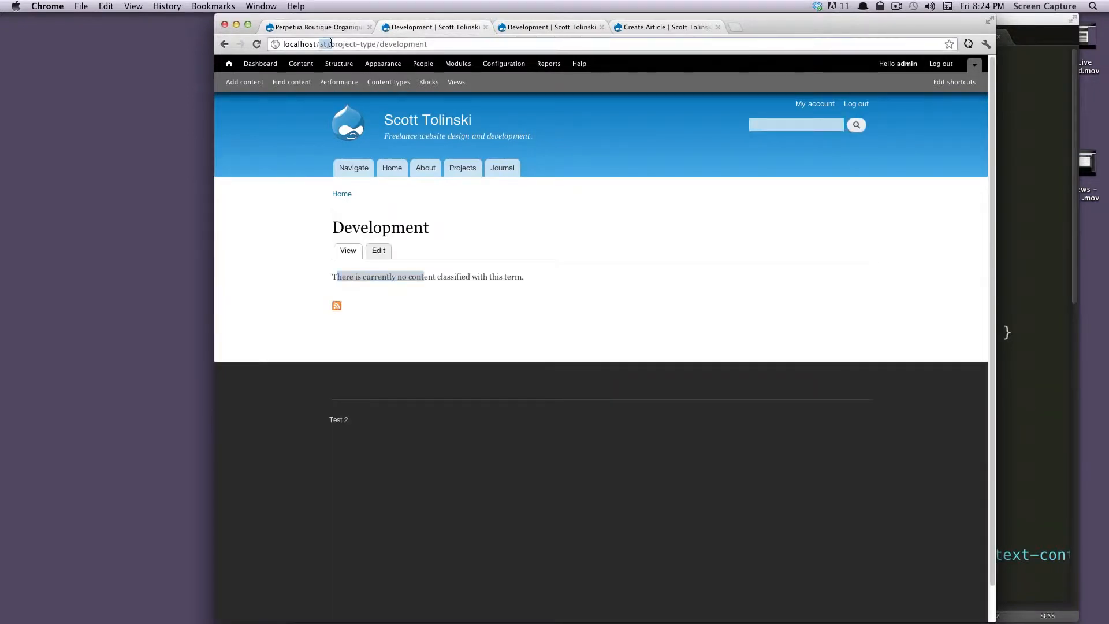
pyautogui.moveTo(372, 44); pyautogui.dragTo(433, 45)
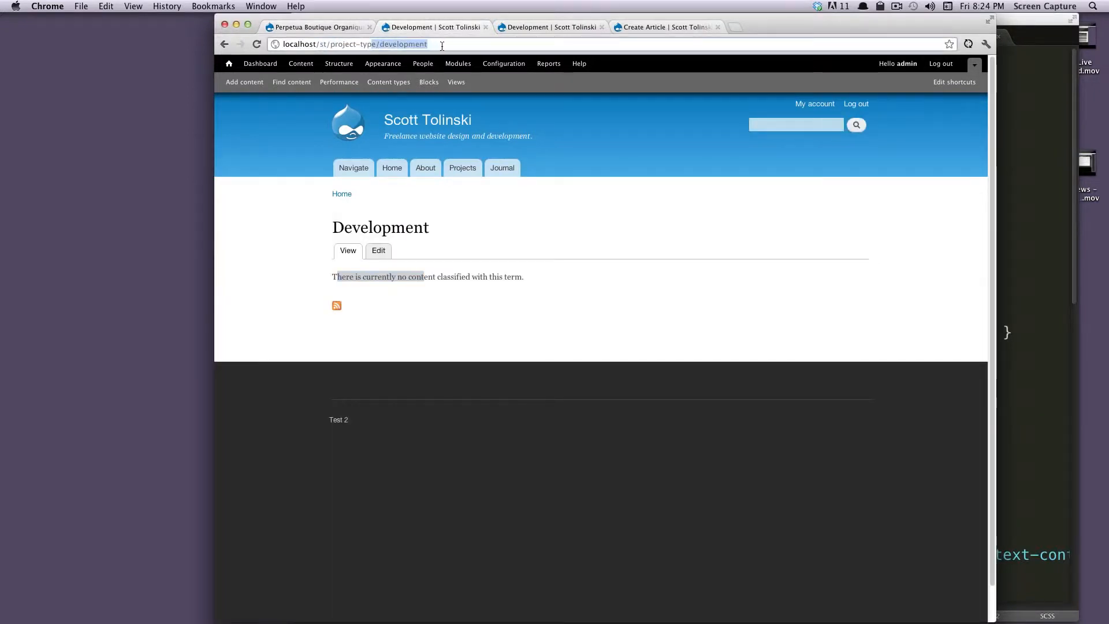
pyautogui.click(257, 45)
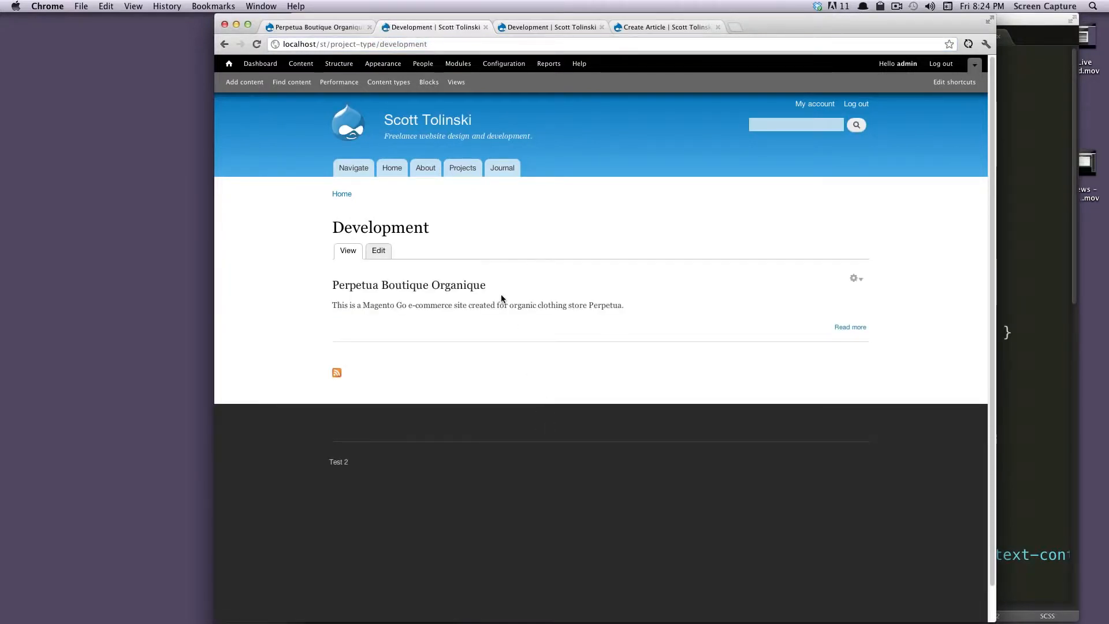
pyautogui.moveTo(487, 285); pyautogui.dragTo(329, 284)
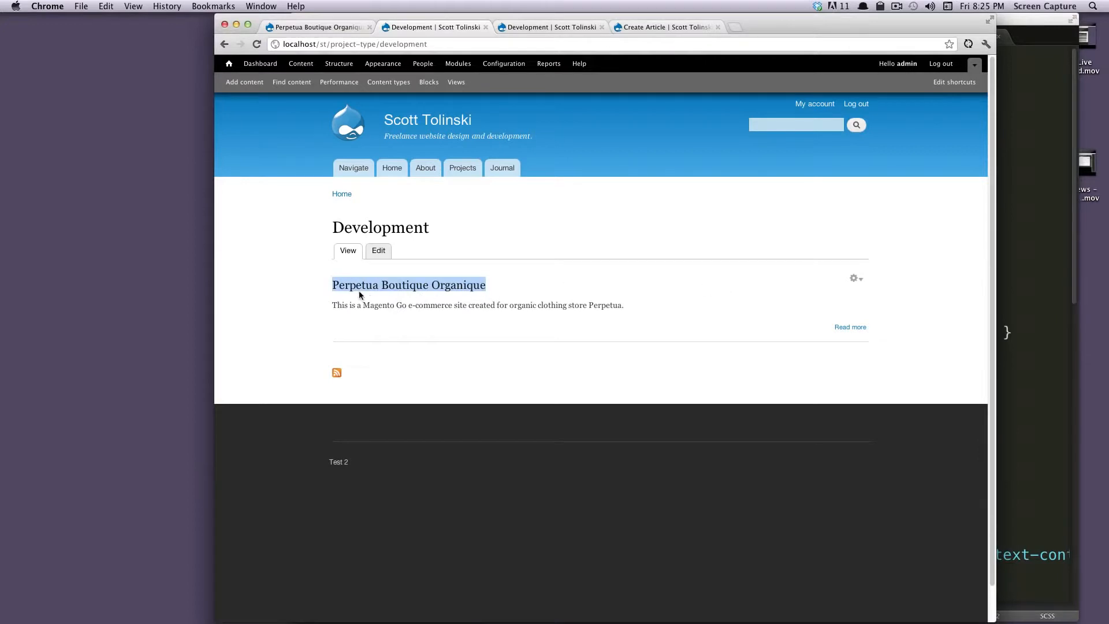
pyautogui.moveTo(551, 305); pyautogui.dragTo(403, 305)
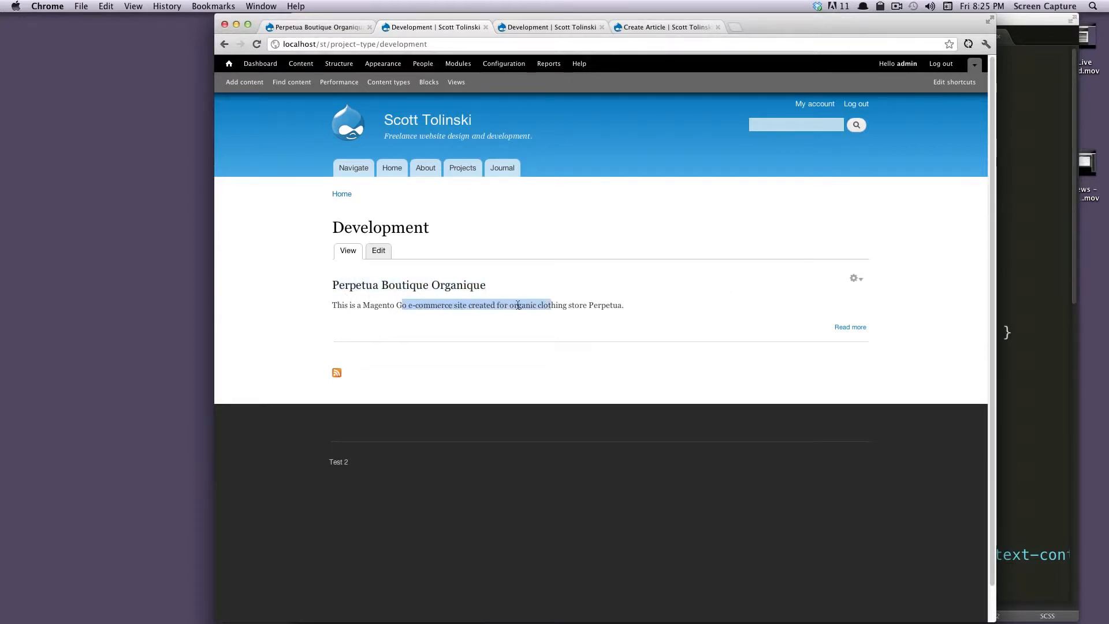
pyautogui.keyDown('shift'); pyautogui.click(639, 310); pyautogui.keyUp('shift')
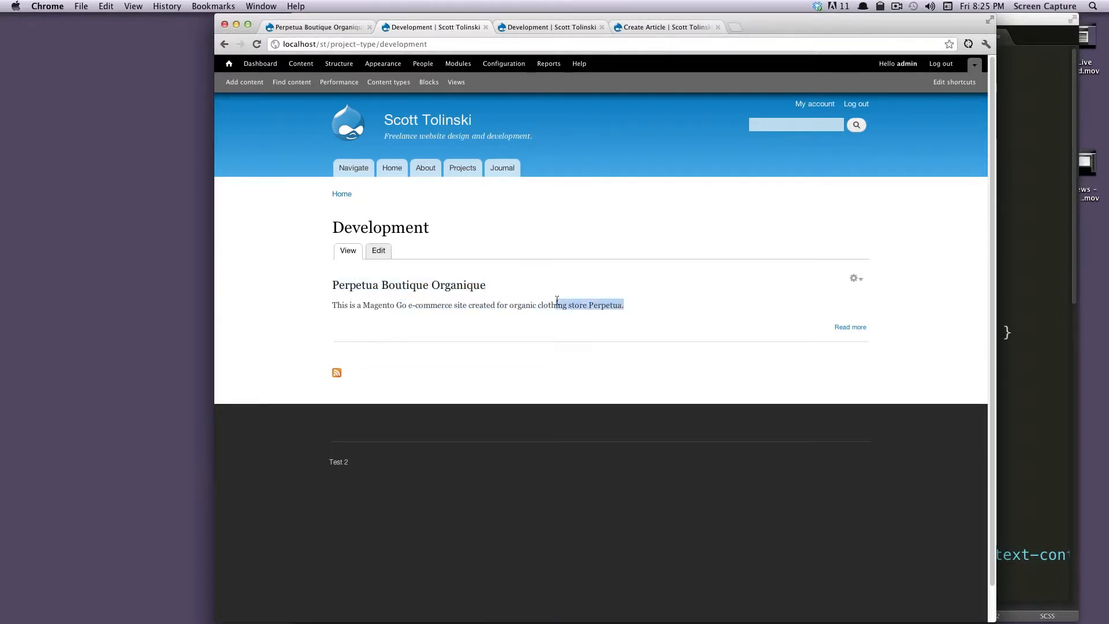
# - Open the Perpetua Boutique Organique edit form from its listing on the Development page, and close it without making changes
pyautogui.click(859, 279)
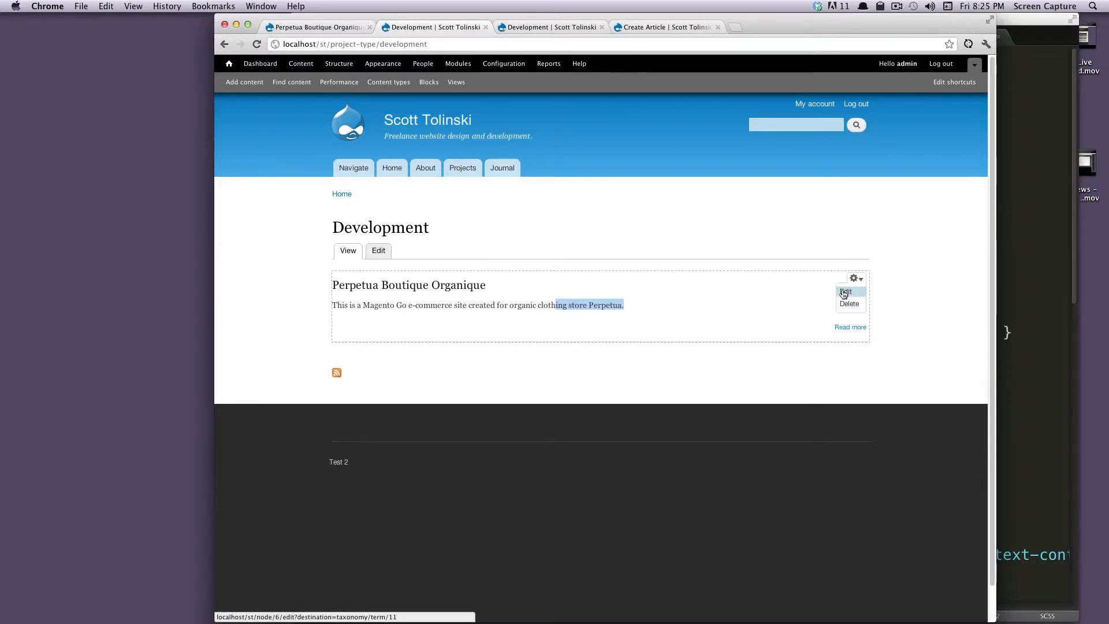
pyautogui.click(845, 291)
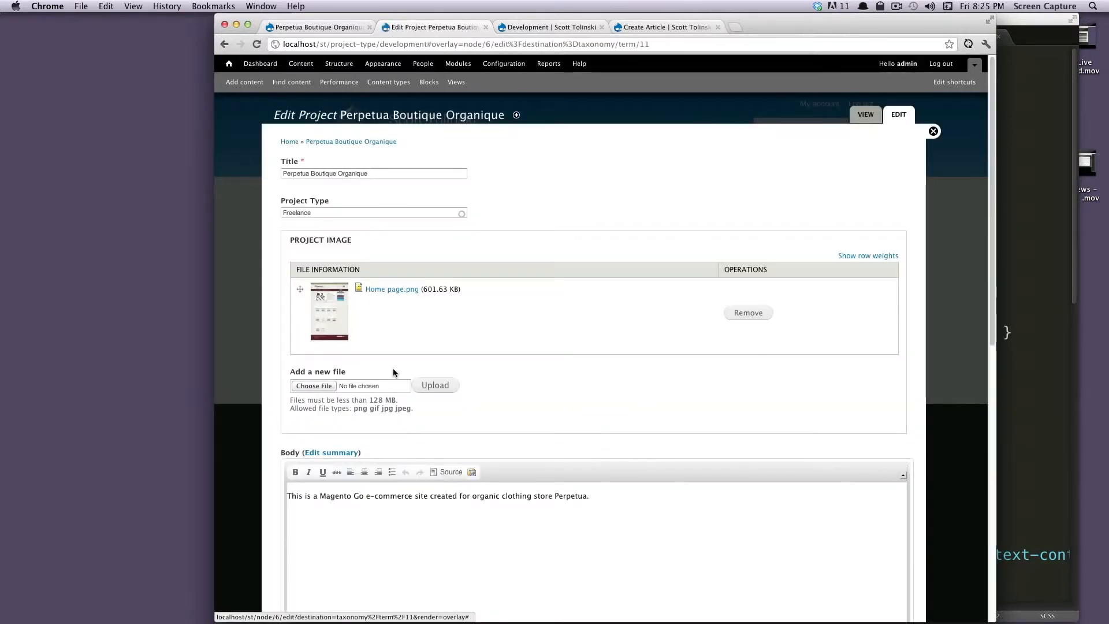
pyautogui.click(933, 132)
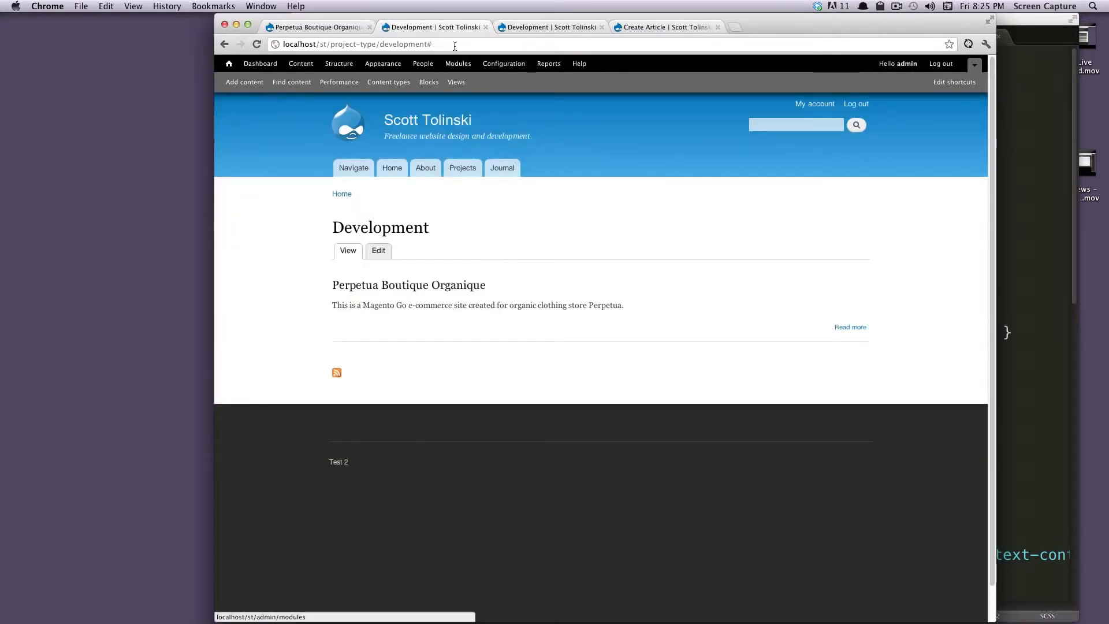
# - Examine the project-type/development part of the page address and the Development heading
pyautogui.moveTo(454, 45); pyautogui.dragTo(335, 45)
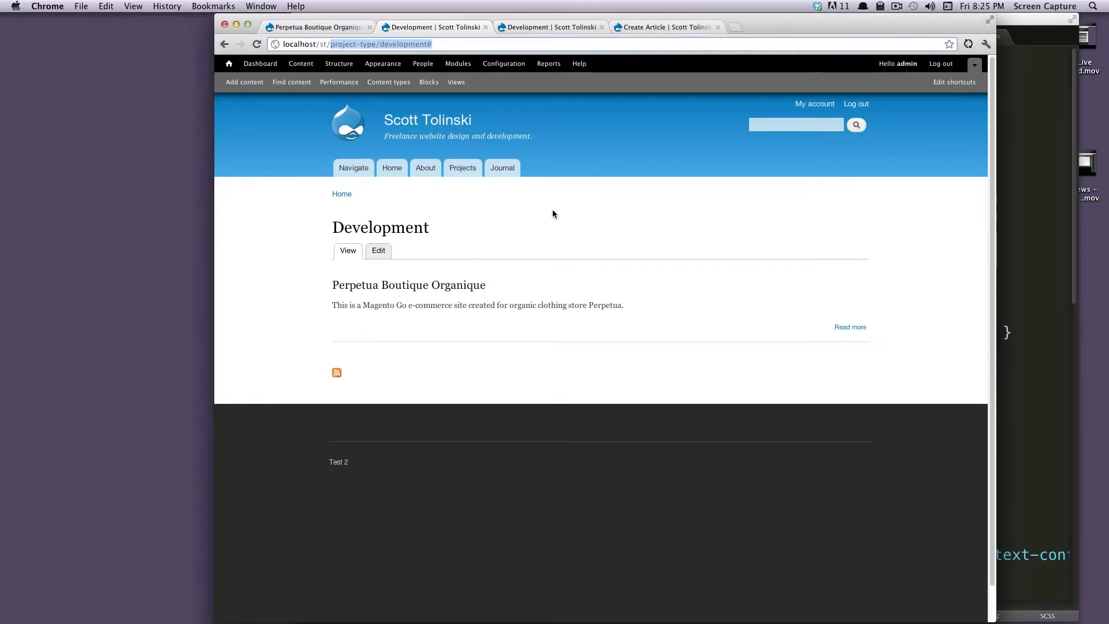
pyautogui.click(554, 226)
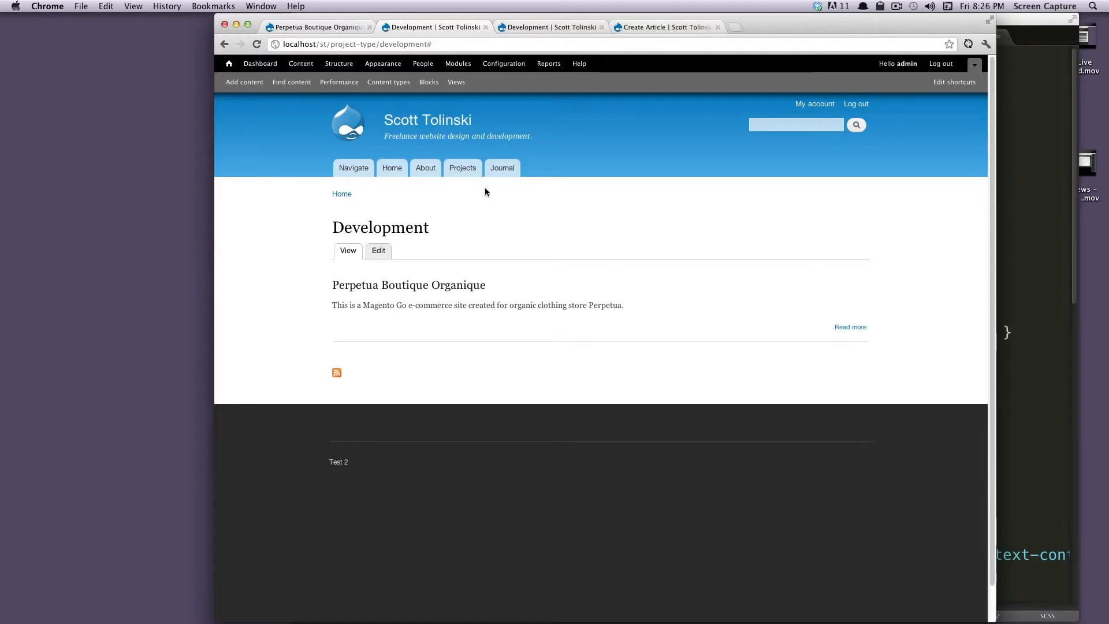
pyautogui.moveTo(444, 231); pyautogui.dragTo(326, 226)
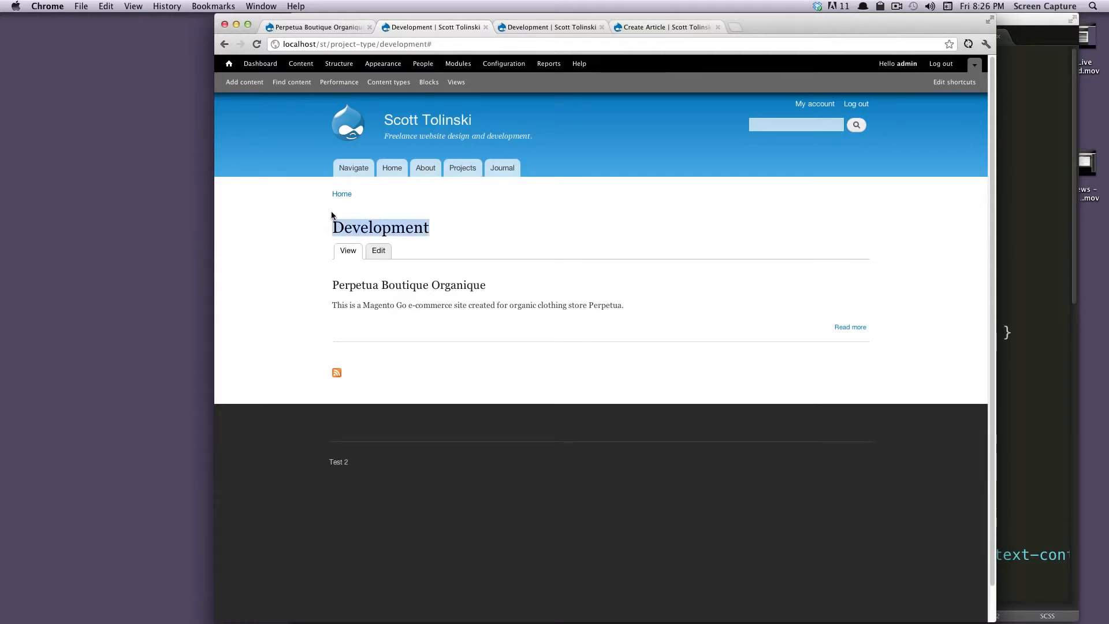
pyautogui.click(423, 230)
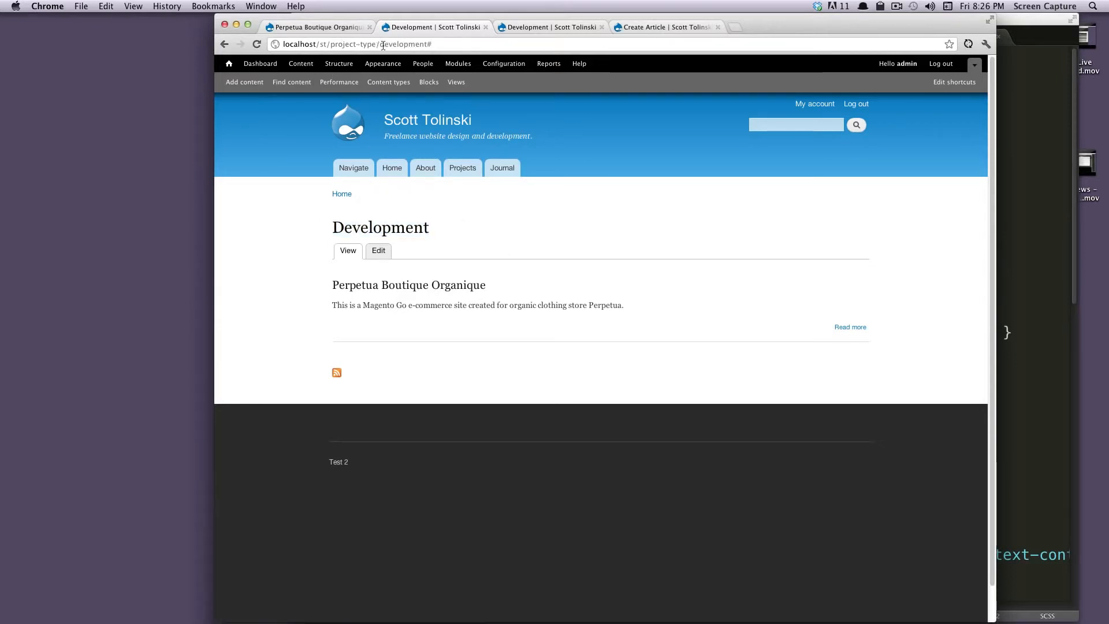
# - Go to the Design term's page at localhost/st/project-type/design and examine the project listed there
pyautogui.moveTo(378, 44); pyautogui.dragTo(470, 44)
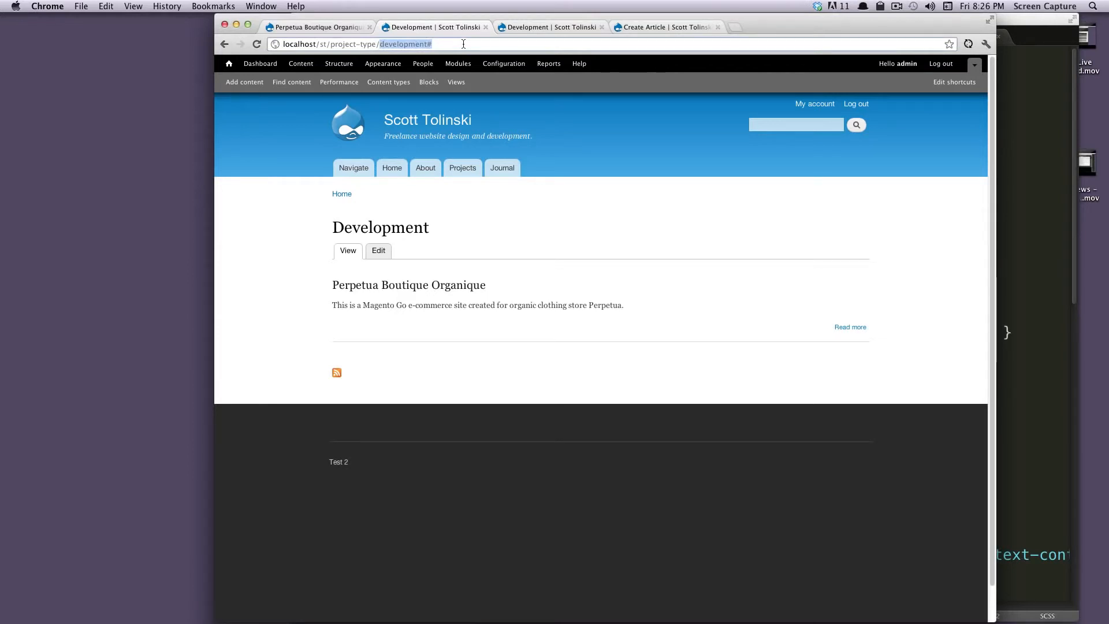
pyautogui.write('design')
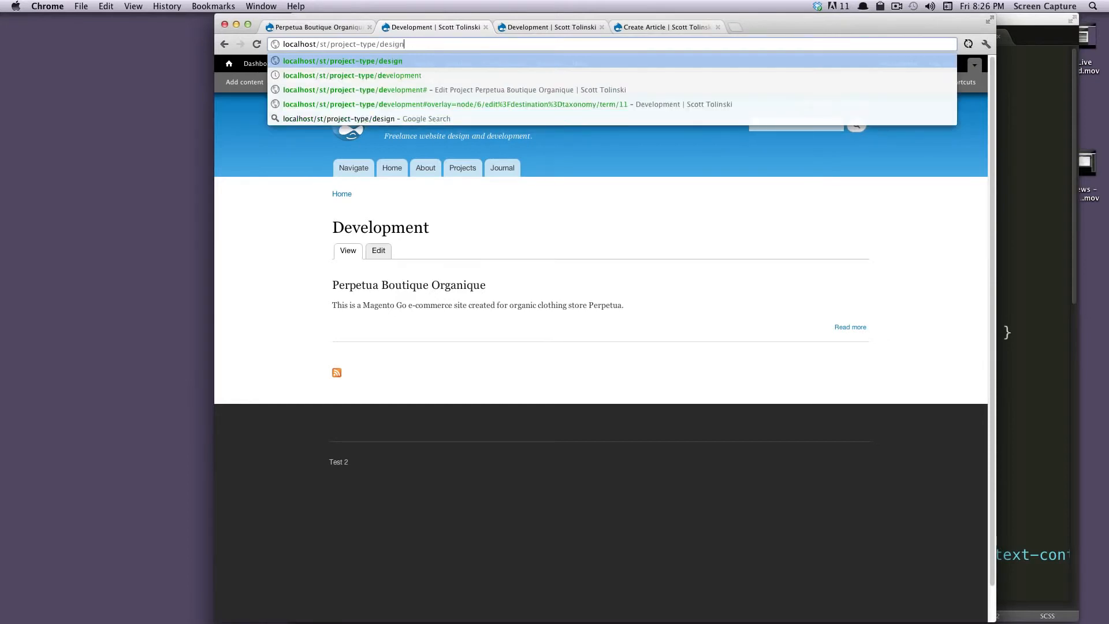
pyautogui.press('Return')
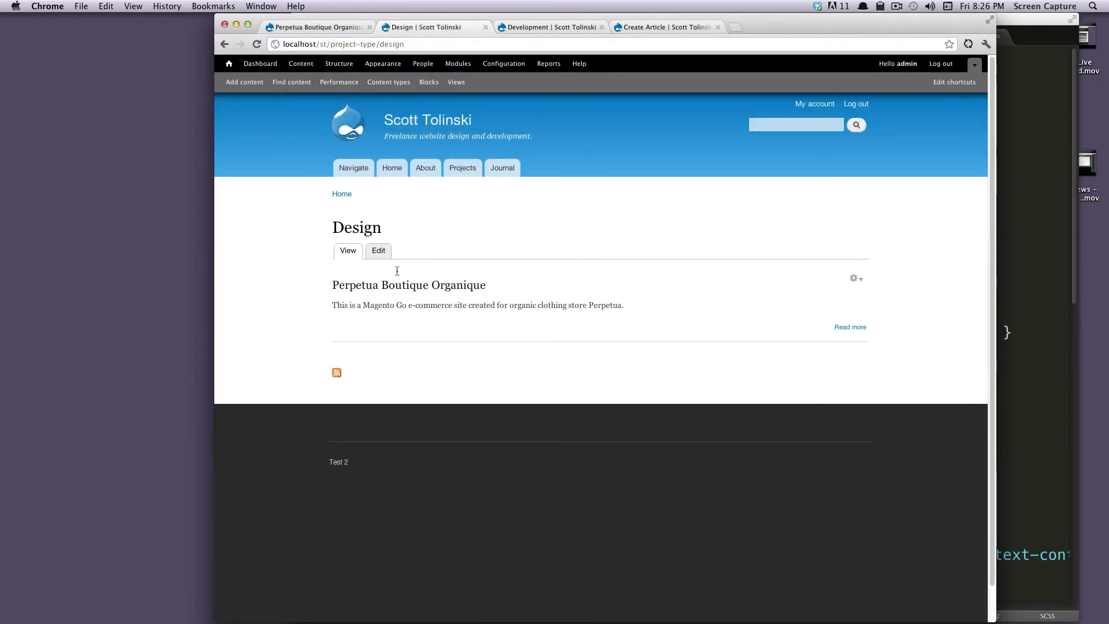
pyautogui.moveTo(339, 271); pyautogui.dragTo(351, 297)
pyautogui.click(413, 221)
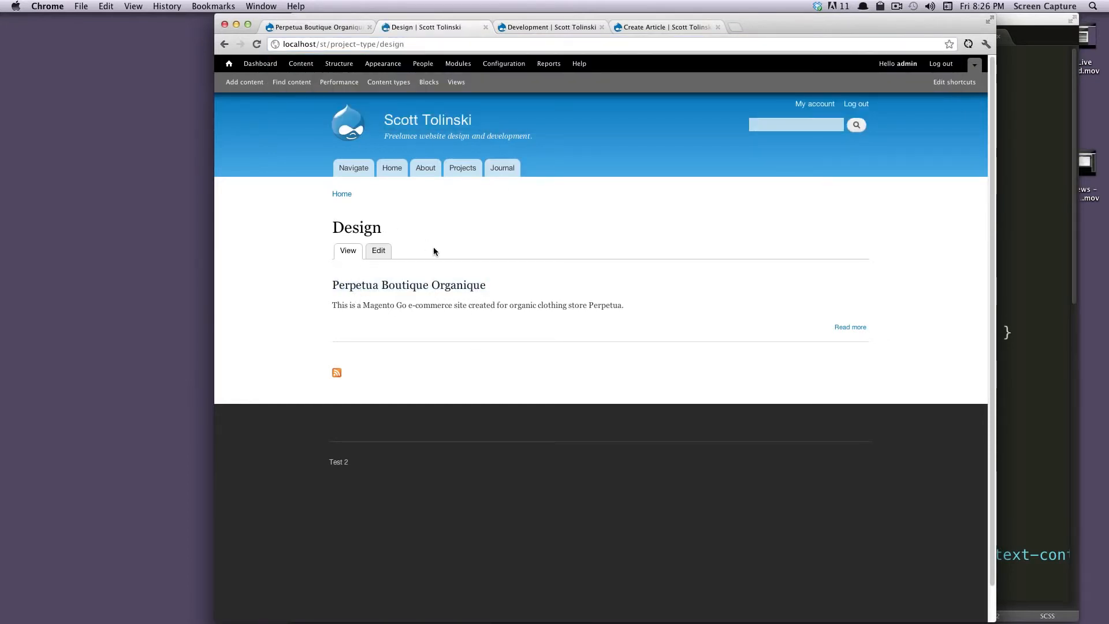